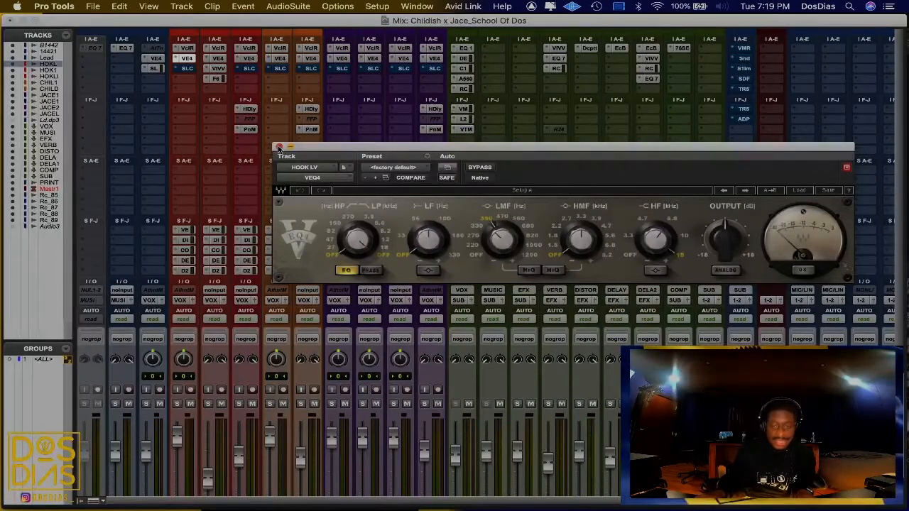
Step: Close the VEQ4 window and open the SSLComp plug-in on the HOOK LV track
click(279, 148)
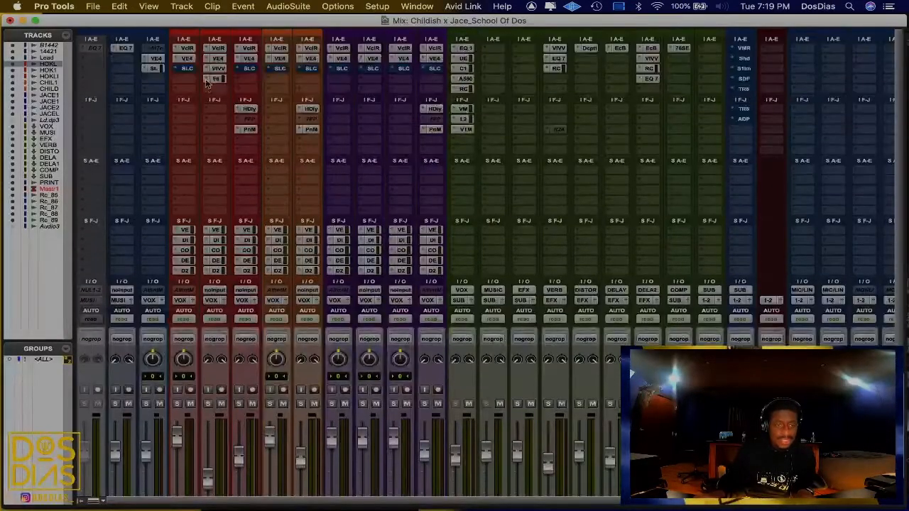
right_click(189, 69)
click(188, 69)
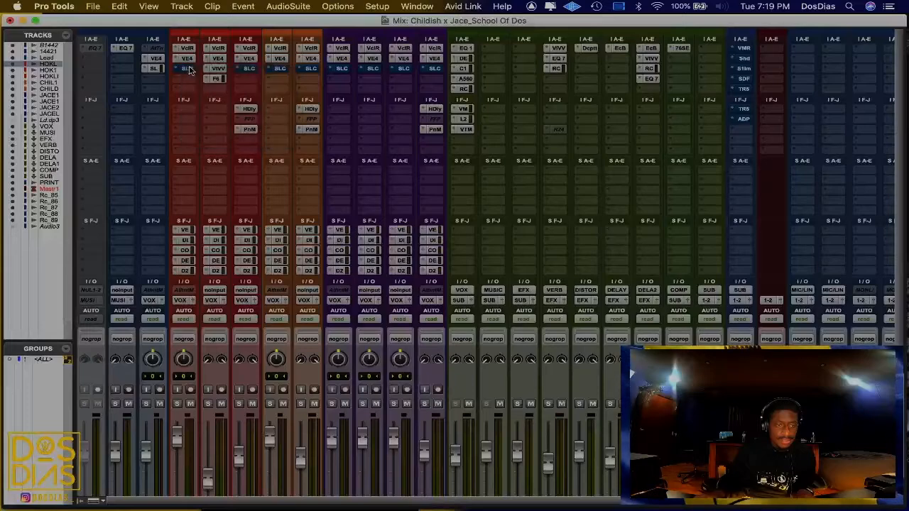
click(188, 69)
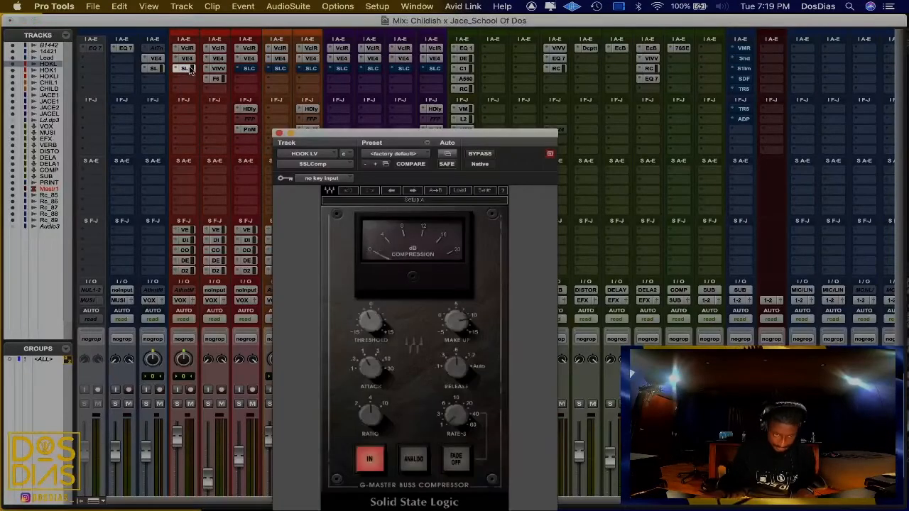
Step: Bypass the SSLComp on the HOOK LV track, make it inactive and close its window
right_click(189, 69)
click(205, 75)
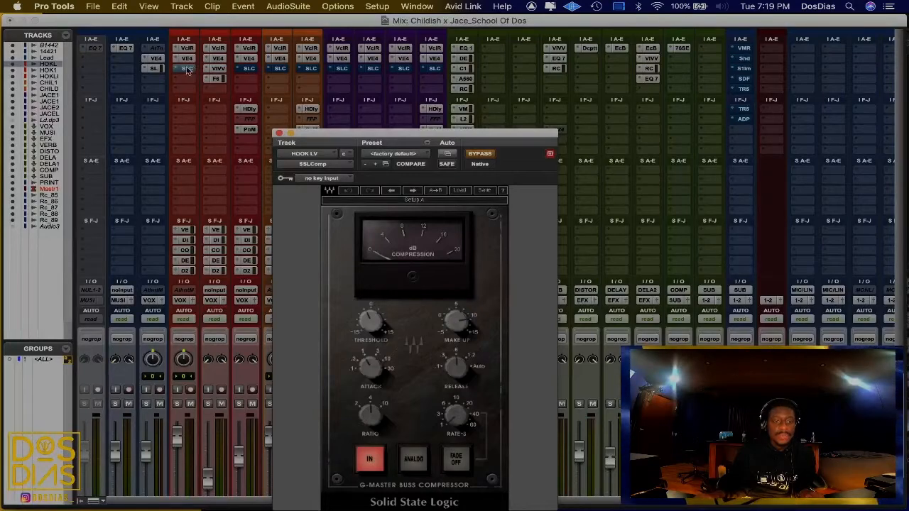
right_click(188, 69)
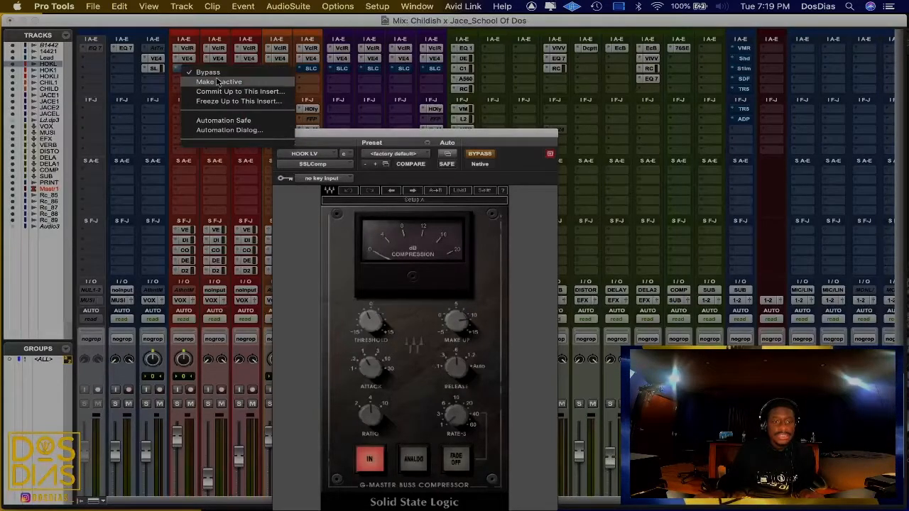
click(217, 81)
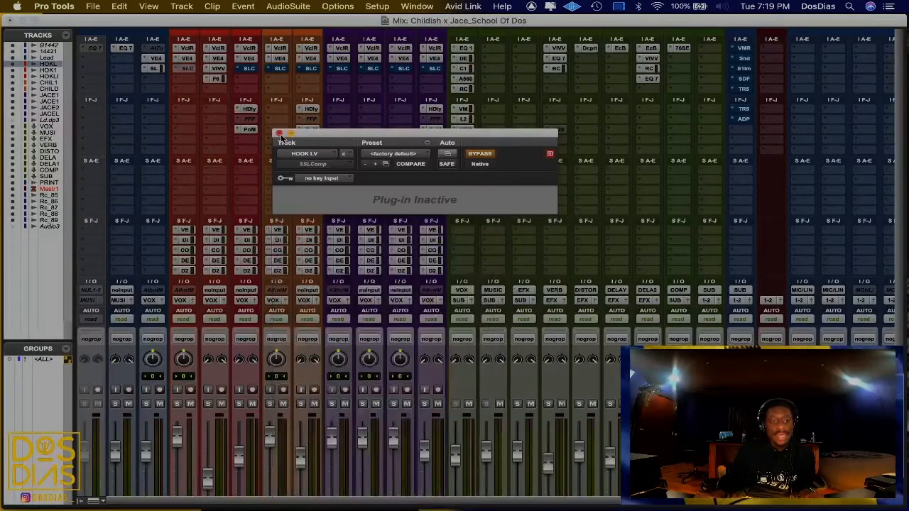
click(279, 133)
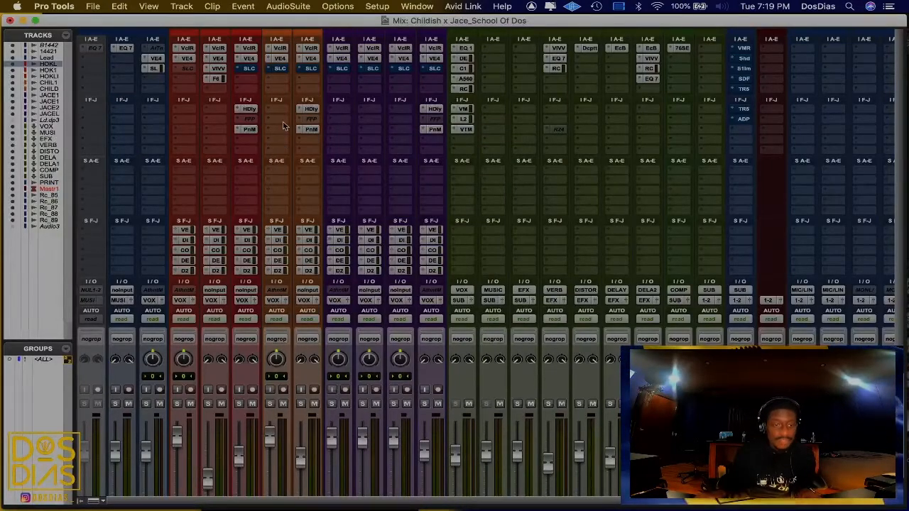
Step: Solo the HOOK LV track and play back the hook vocal
scroll(281, 258, down, 4)
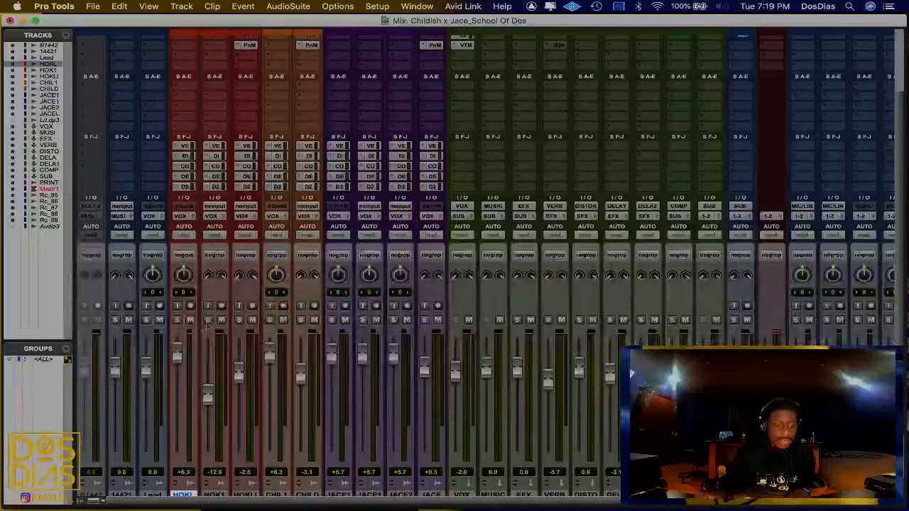
click(179, 319)
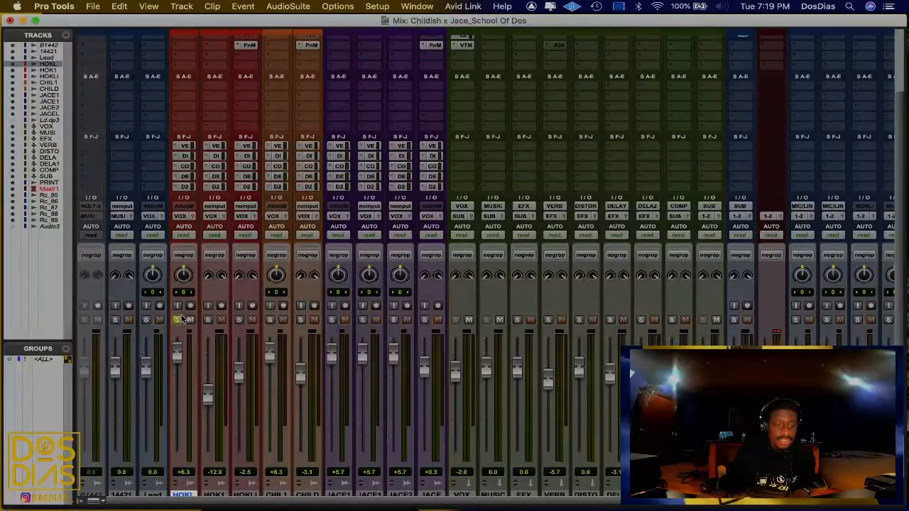
key(space)
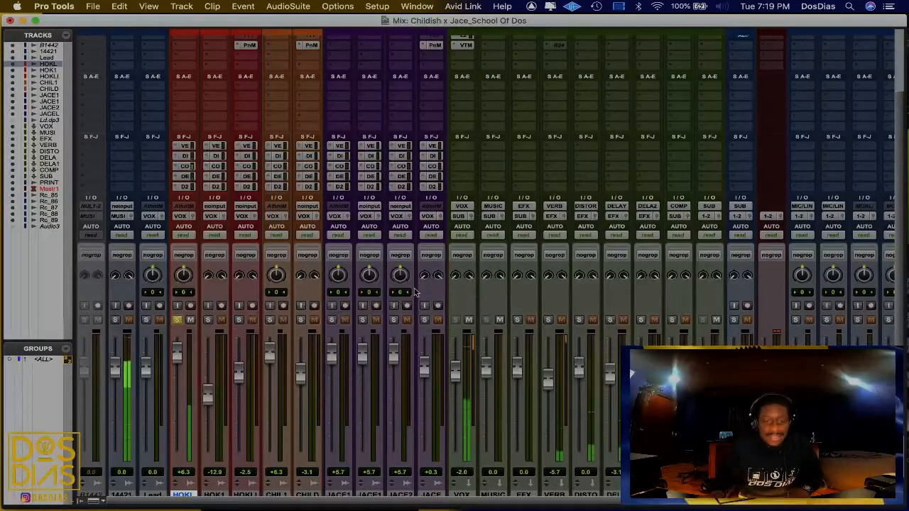
scroll(416, 291, up, 5)
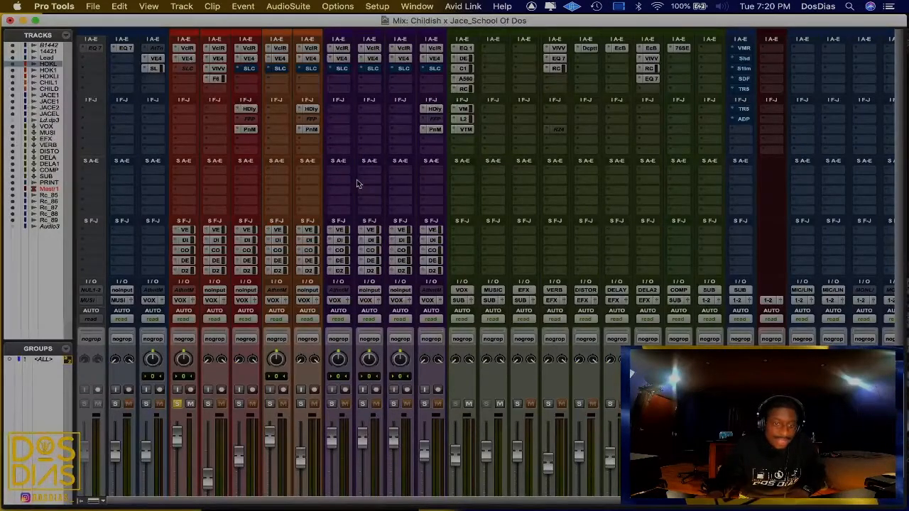
scroll(611, 152, down, 4)
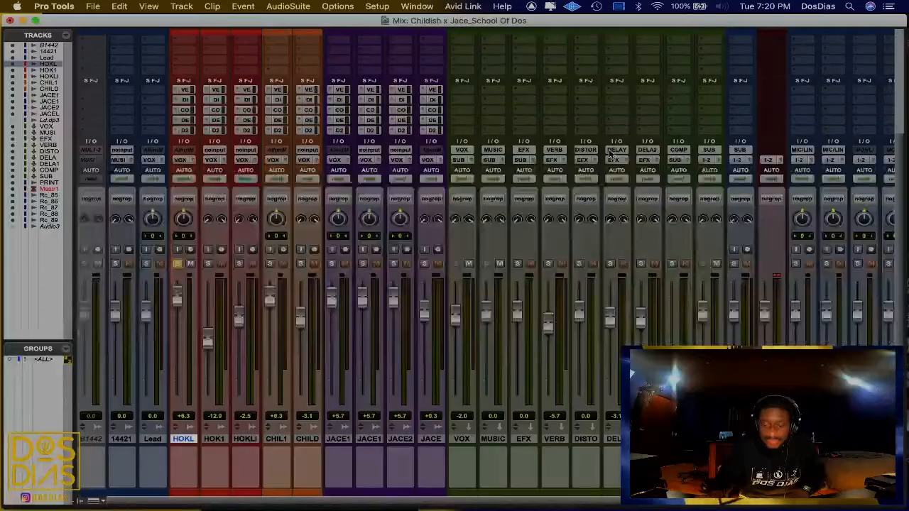
Step: Bypass all inserts on the VOX bus, including the EQ3 1-Band, and close the EQ window
scroll(609, 153, up, 4)
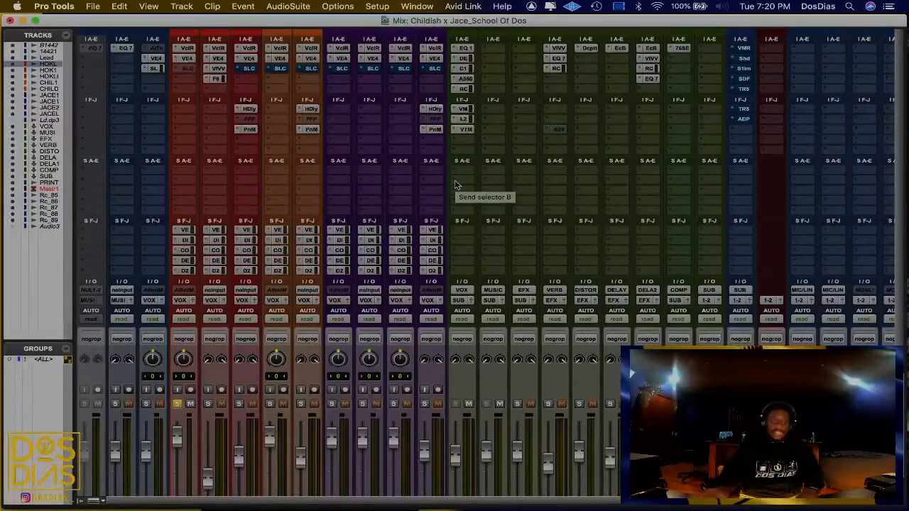
click(463, 49)
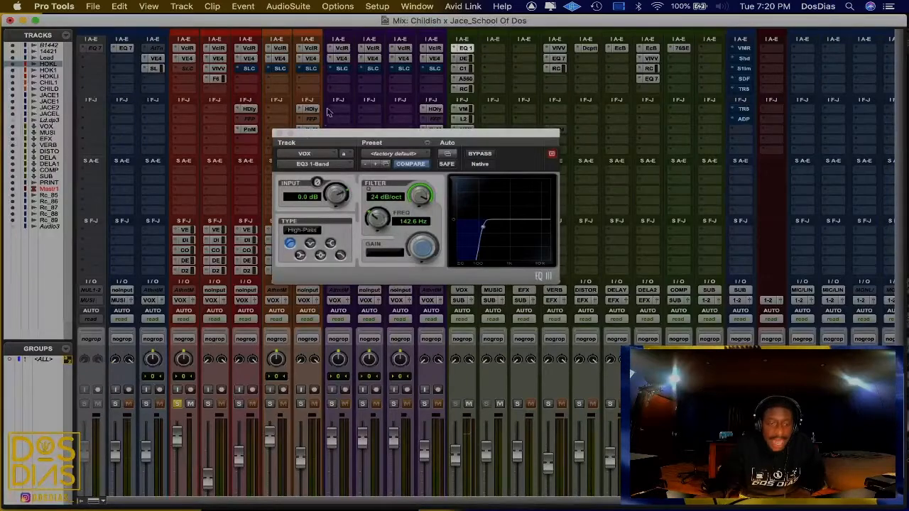
key(shift+a)
click(279, 133)
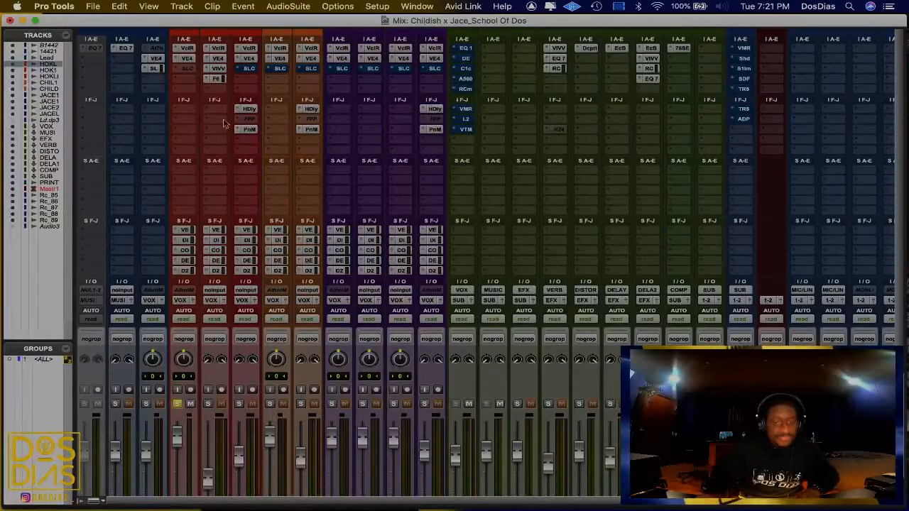
Step: Listen to the soloed hook vocal with the VOX bus processing bypassed
scroll(538, 165, down, 10)
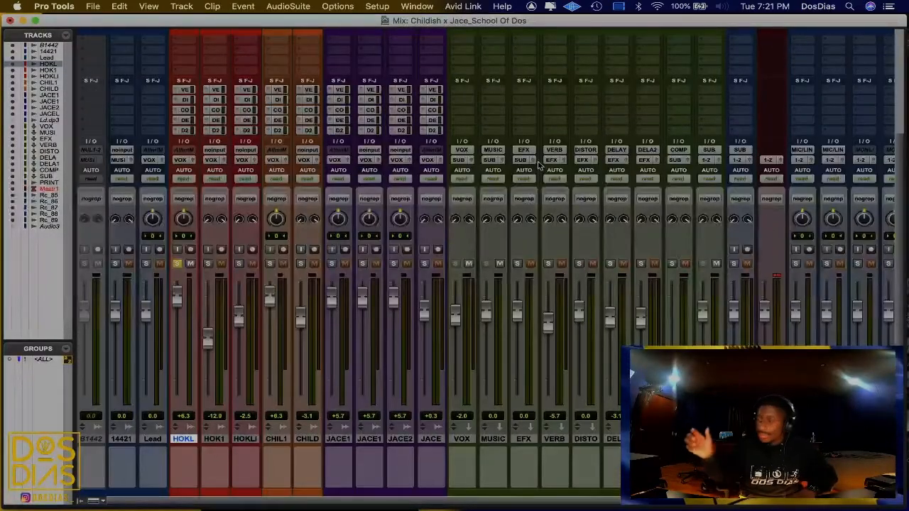
key(space)
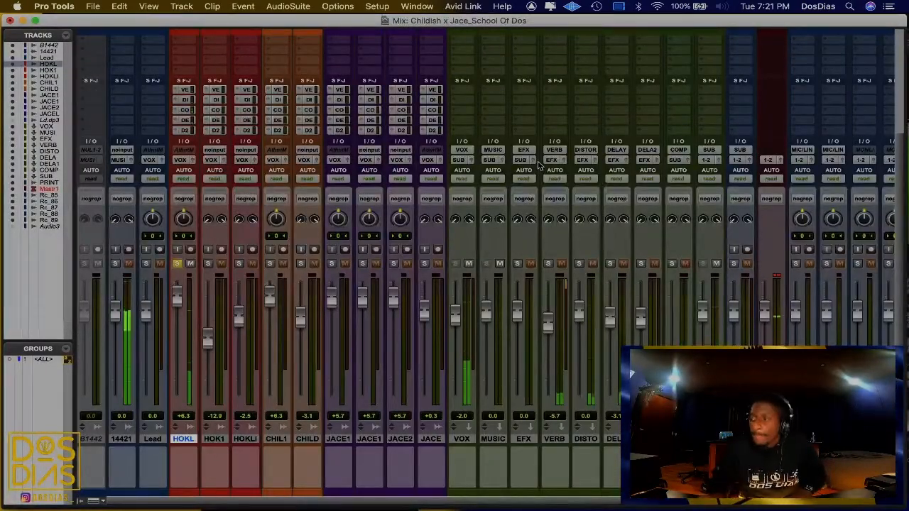
scroll(538, 166, up, 10)
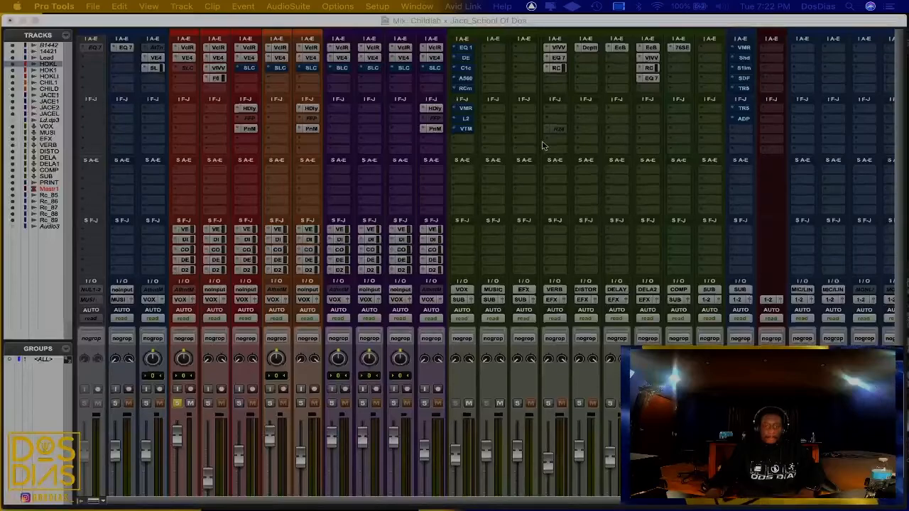
scroll(543, 145, down, 5)
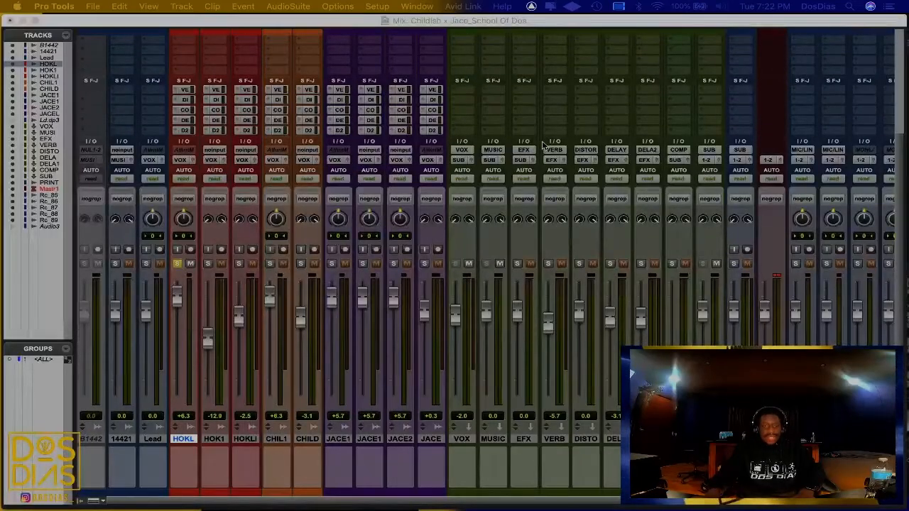
click(535, 32)
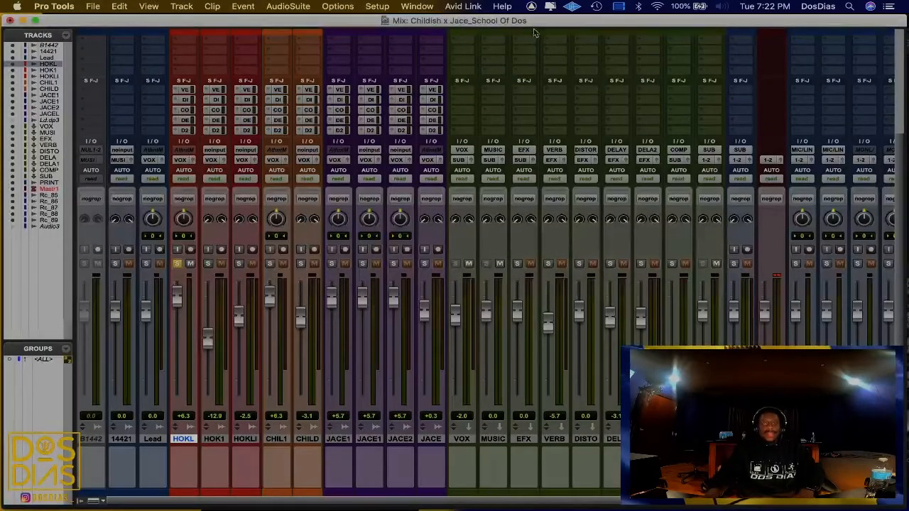
scroll(535, 32, up, 5)
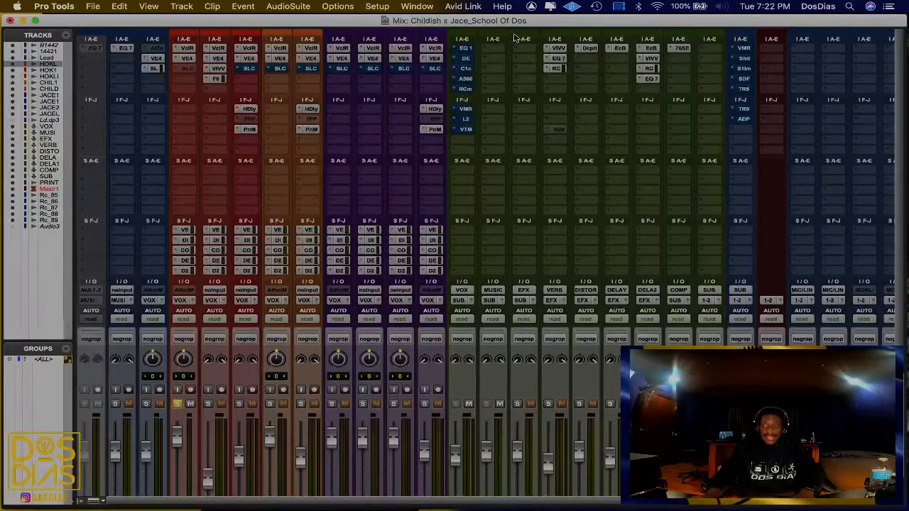
Step: During playback, re-enable the EQ3 1-Band high-pass on the VOX bus, view its settings and close its window
key(space)
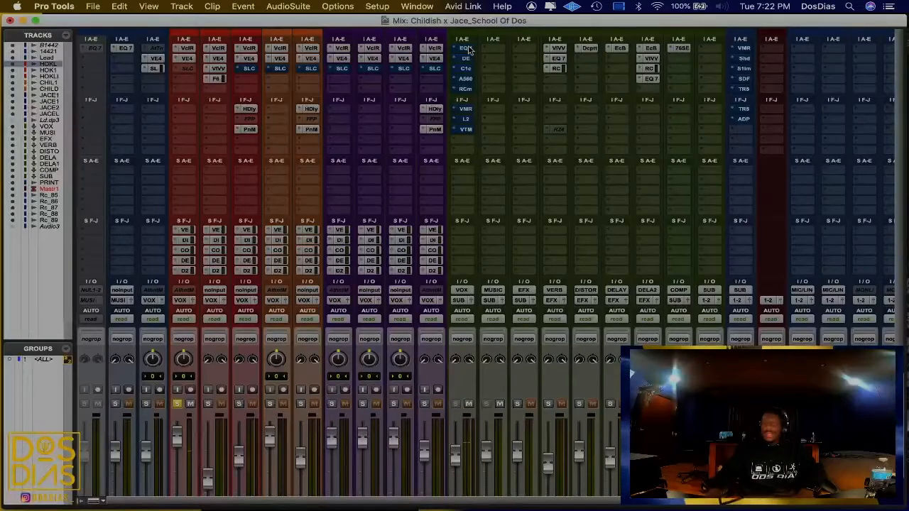
right_click(468, 48)
click(469, 48)
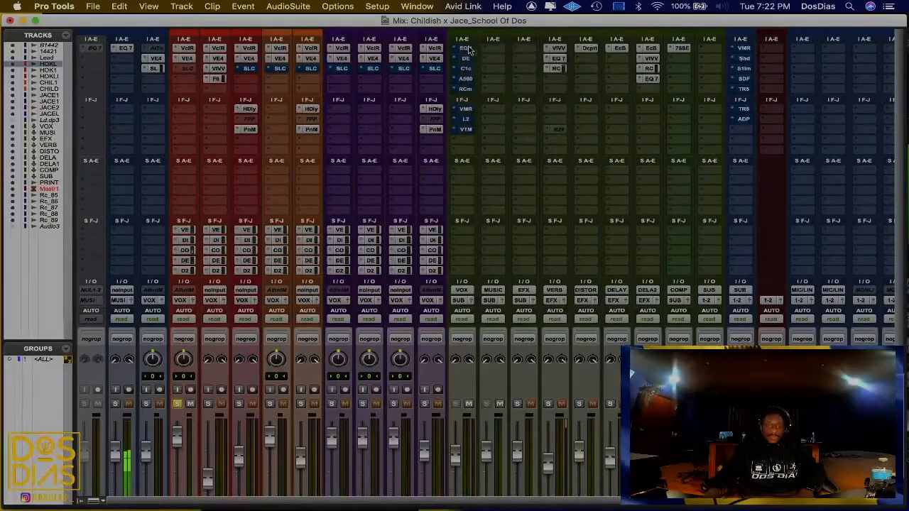
click(468, 48)
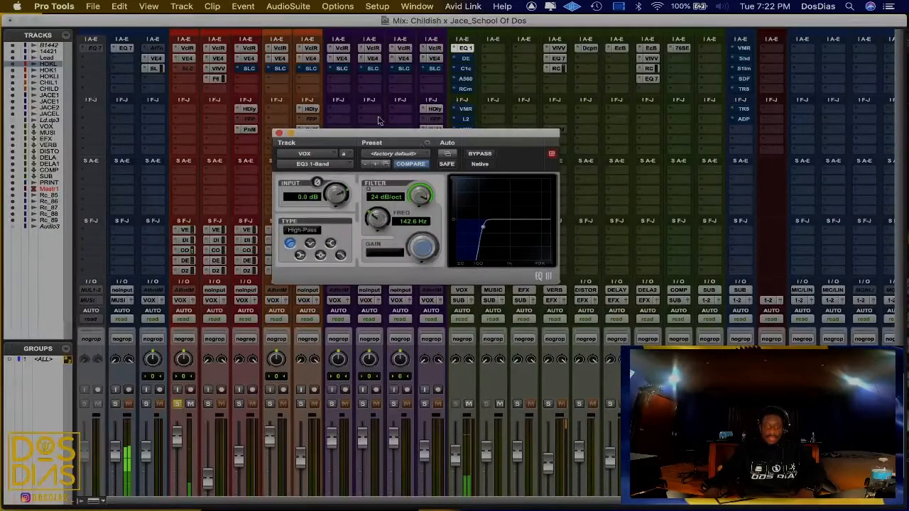
click(279, 134)
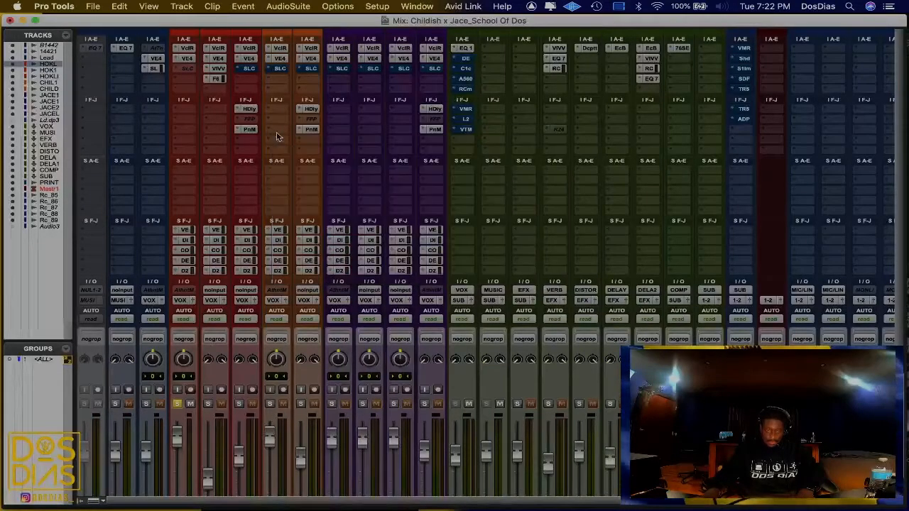
Step: Listen to the soloed vocal through the VOX bus's high-pass EQ and review the EQ3 1-Band settings again
scroll(500, 190, down, 5)
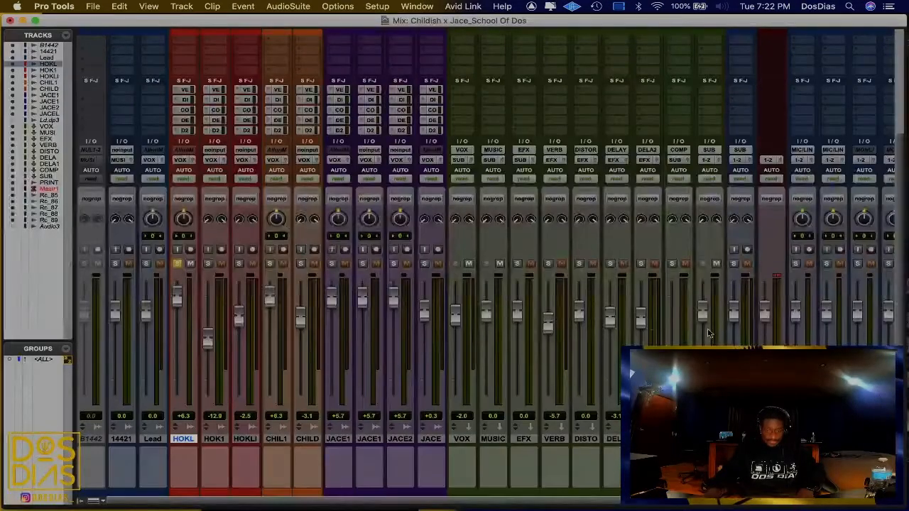
key(space)
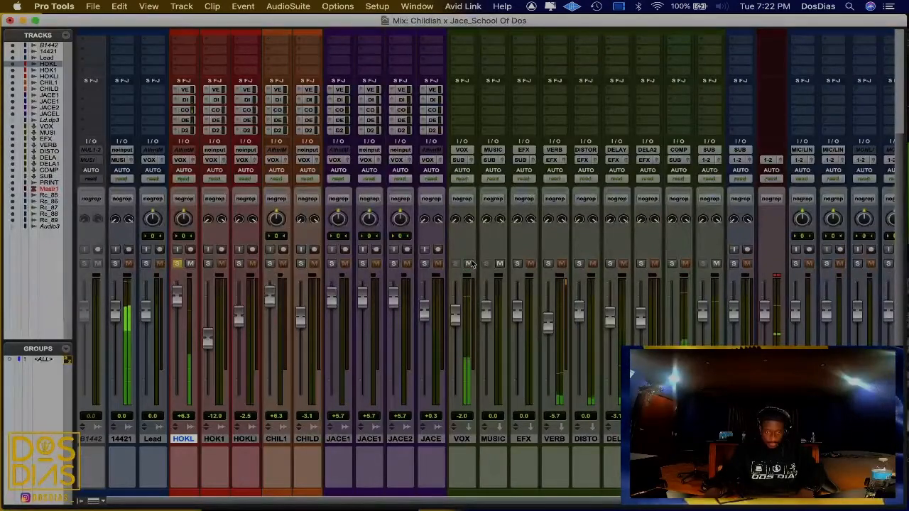
scroll(470, 265, up, 5)
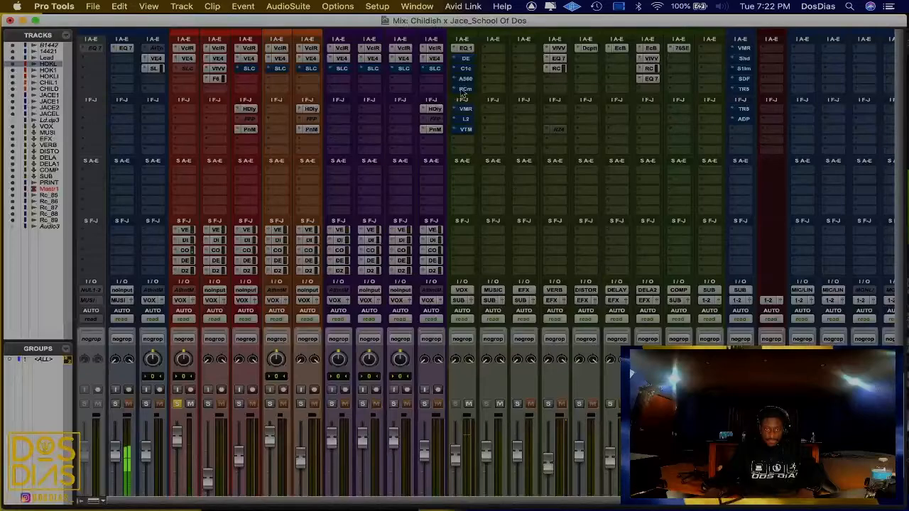
click(466, 47)
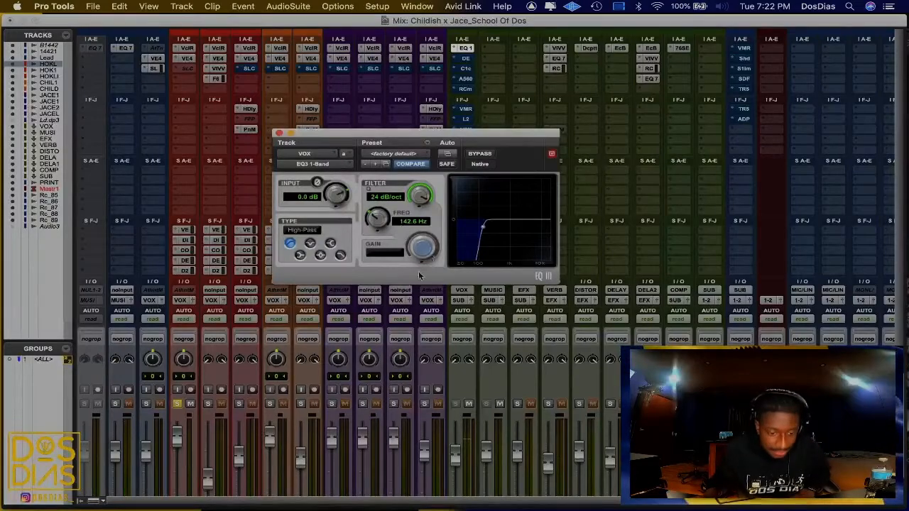
click(279, 134)
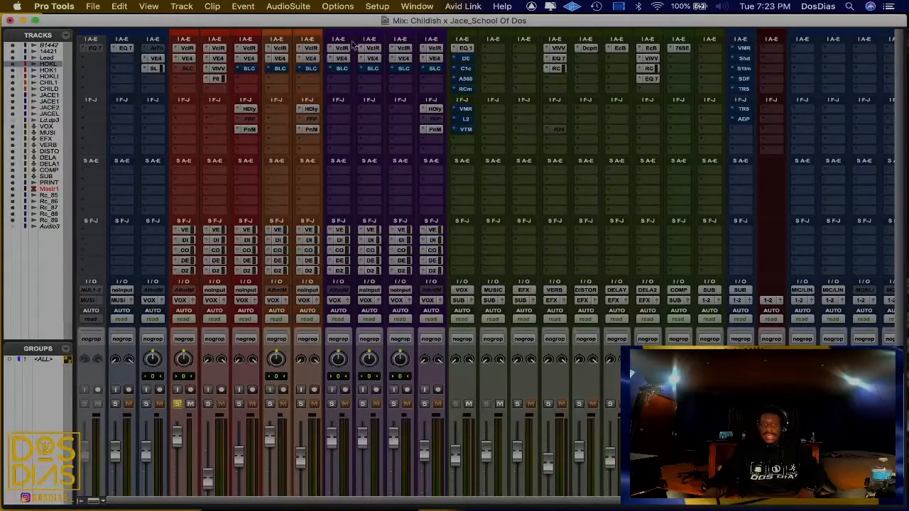
Step: Re-enable the Dyn3 De-Esser on the VOX bus and open its settings
right_click(466, 64)
key(Escape)
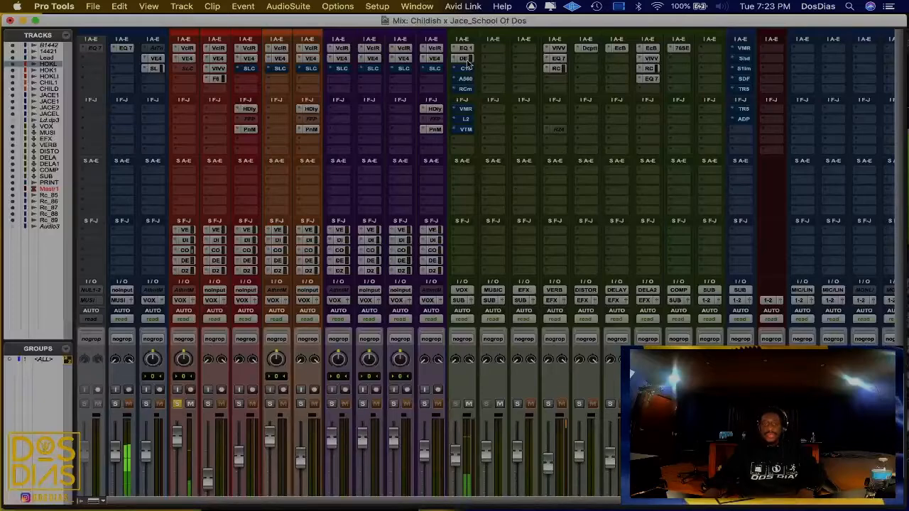
click(466, 59)
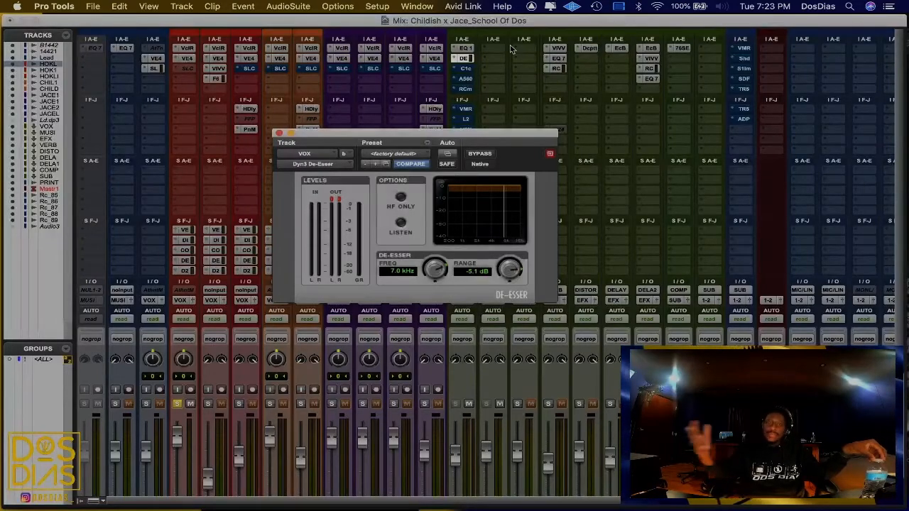
Step: Re-enable the C1 comp on the VOX bus, open its settings and unsolo the HOOK LV track
right_click(468, 59)
click(468, 73)
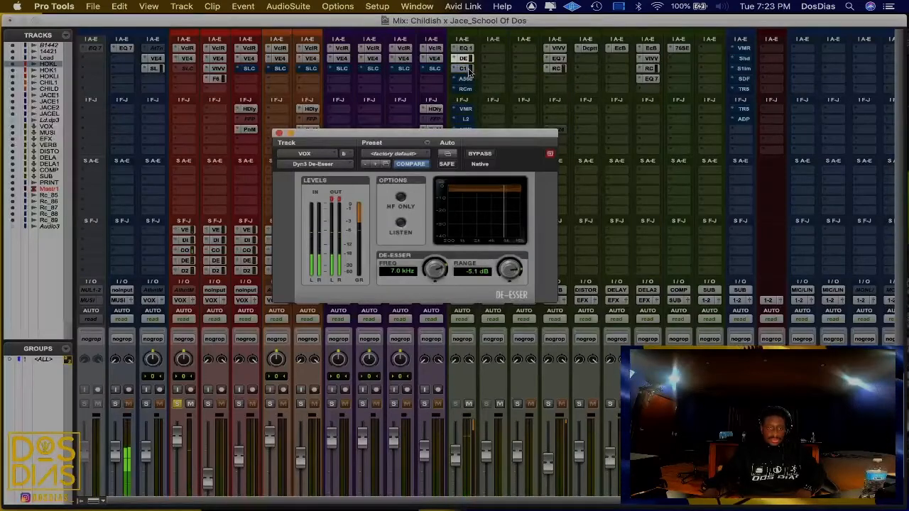
click(465, 69)
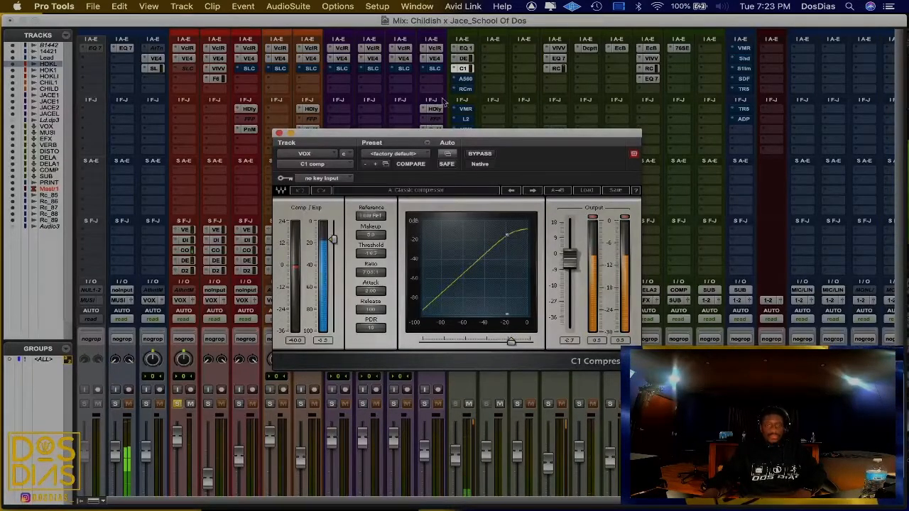
click(177, 403)
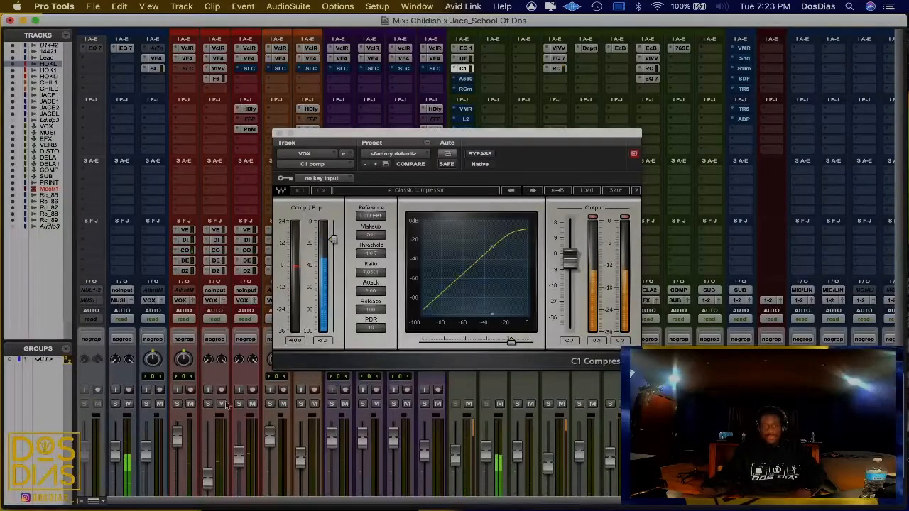
Step: Close the C1 comp window, re-enable the API-560 equalizer on the VOX bus and open its settings
click(280, 134)
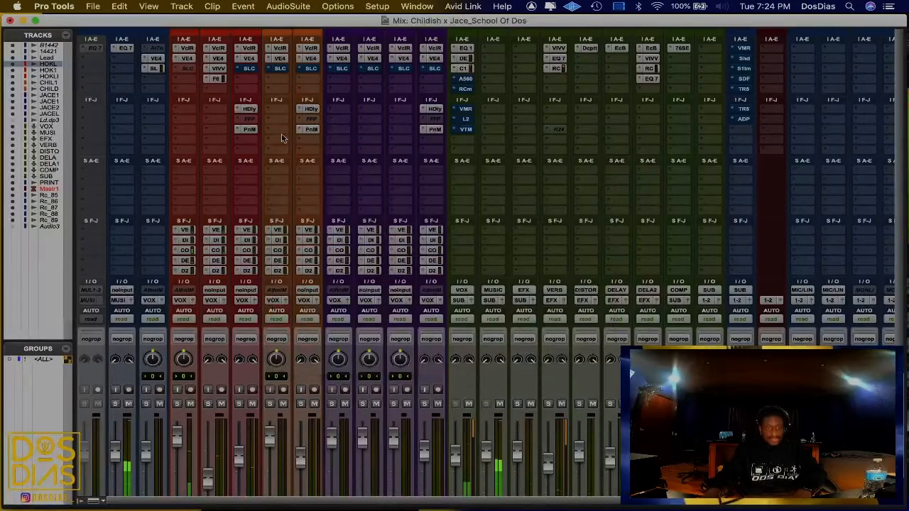
scroll(504, 244, down, 3)
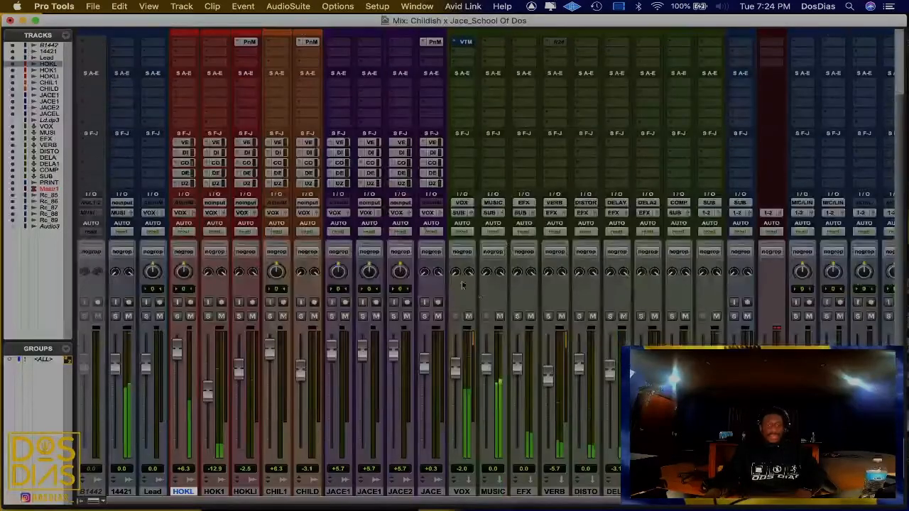
scroll(497, 302, up, 3)
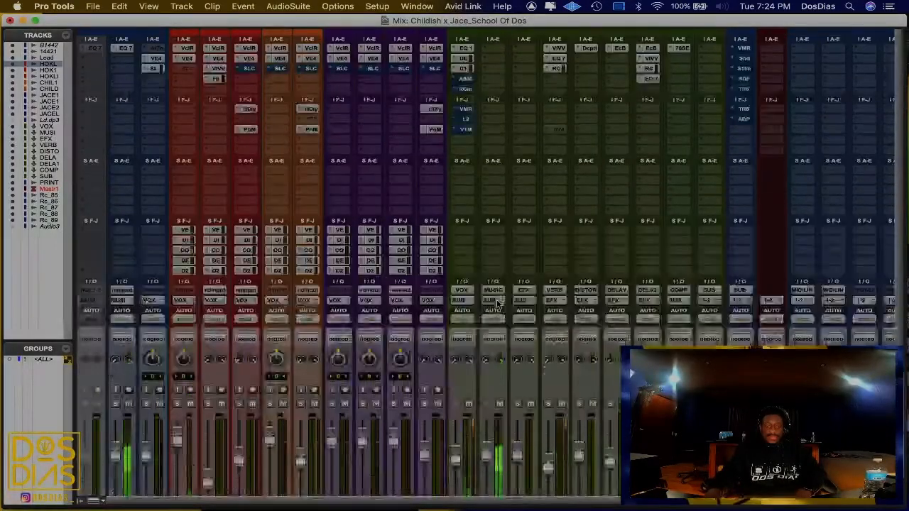
right_click(468, 80)
click(471, 82)
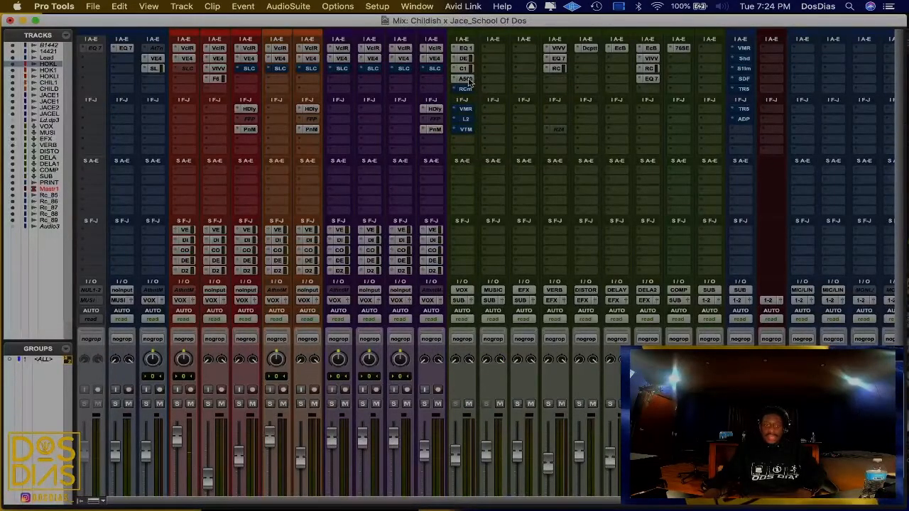
click(468, 80)
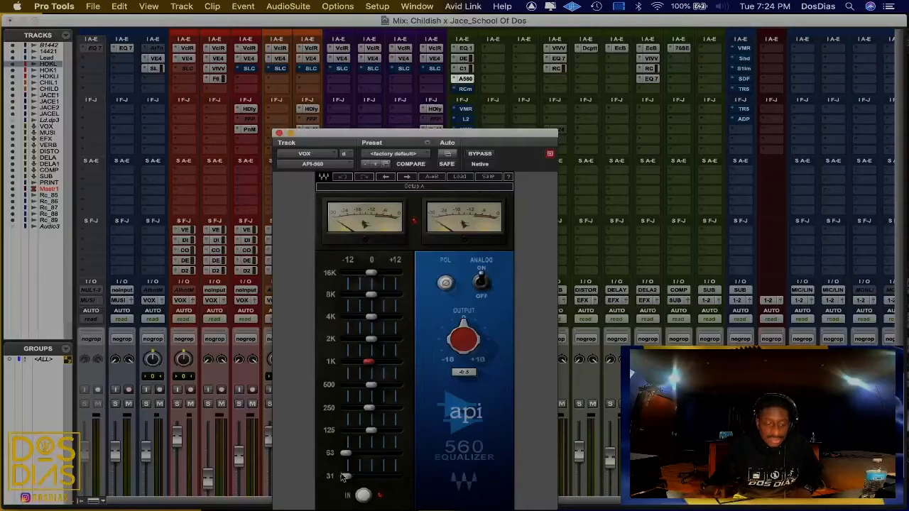
Step: Review the Dyn3 De-Esser, C1 comp and API-560 settings on the VOX bus in turn
click(465, 59)
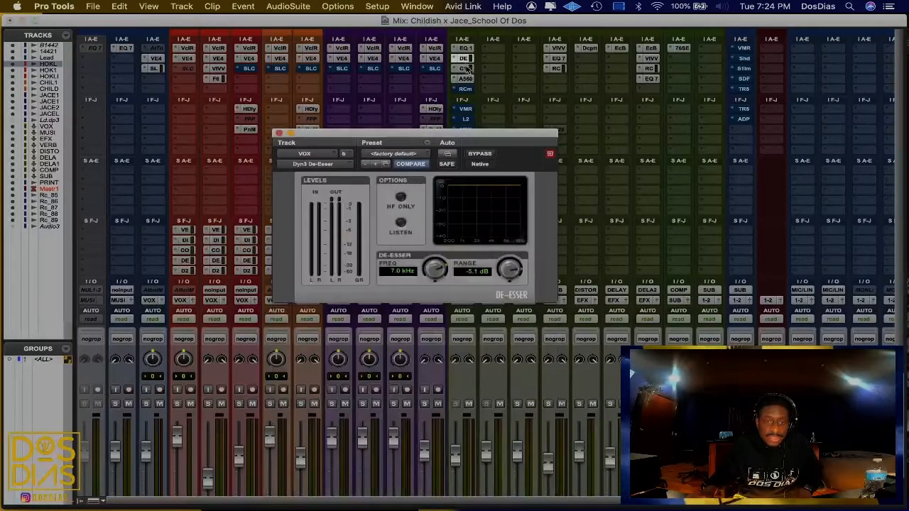
click(465, 68)
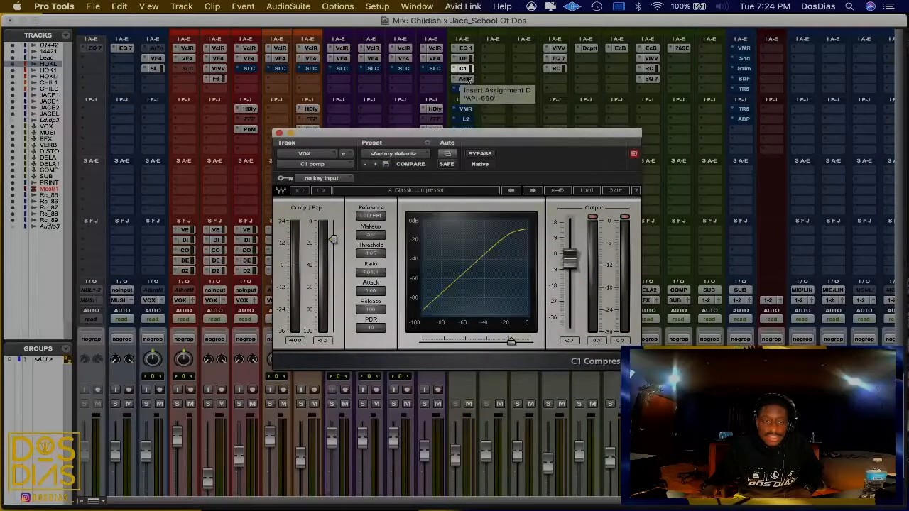
click(465, 78)
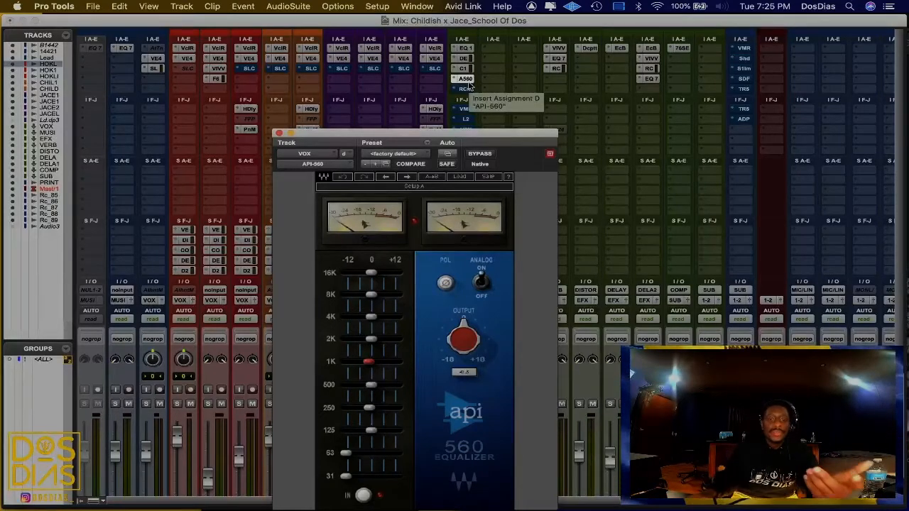
click(465, 68)
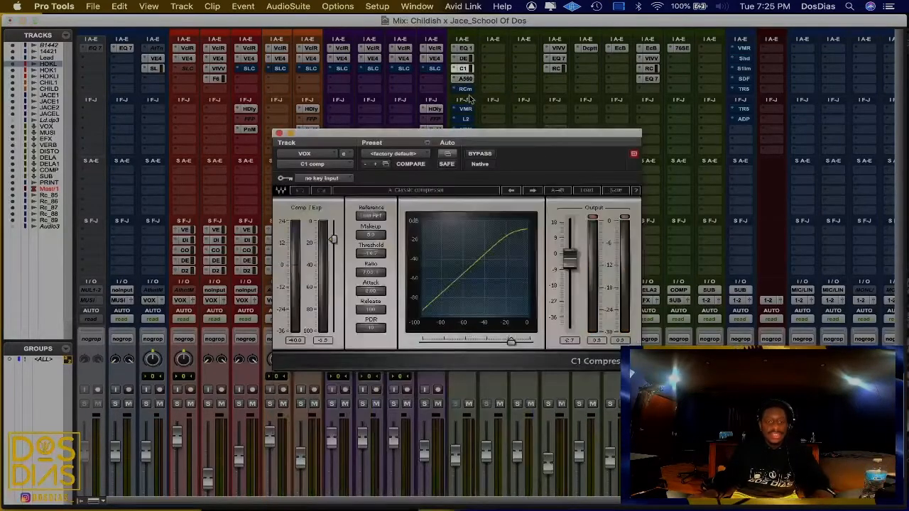
click(465, 80)
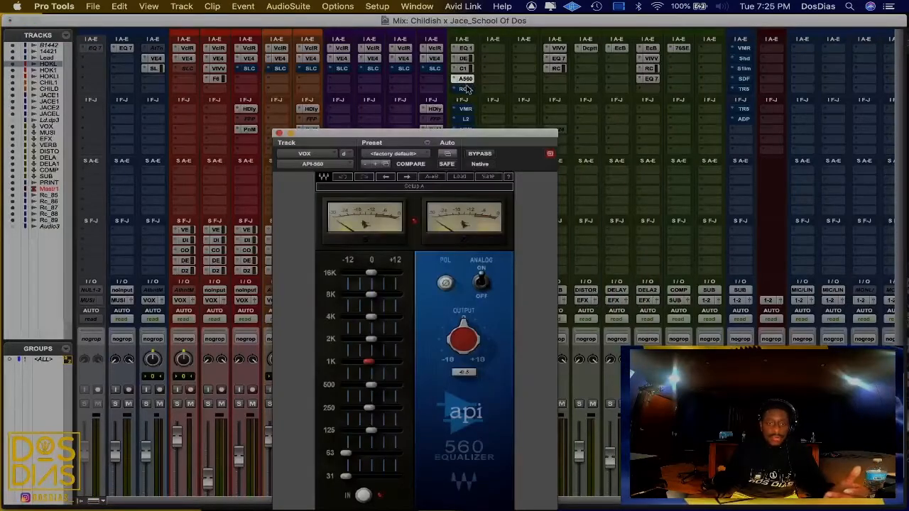
Step: Open the RCompressor on the VOX bus and take it out of bypass
click(466, 89)
right_click(467, 89)
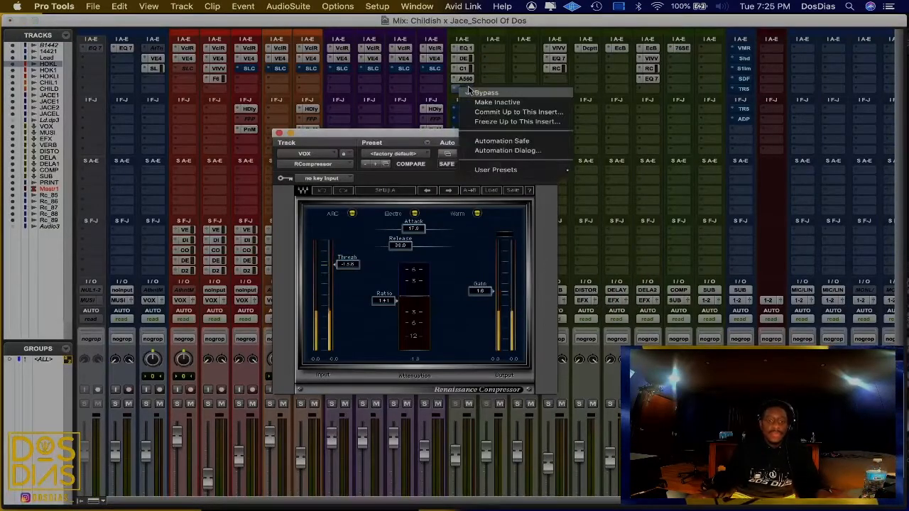
click(468, 91)
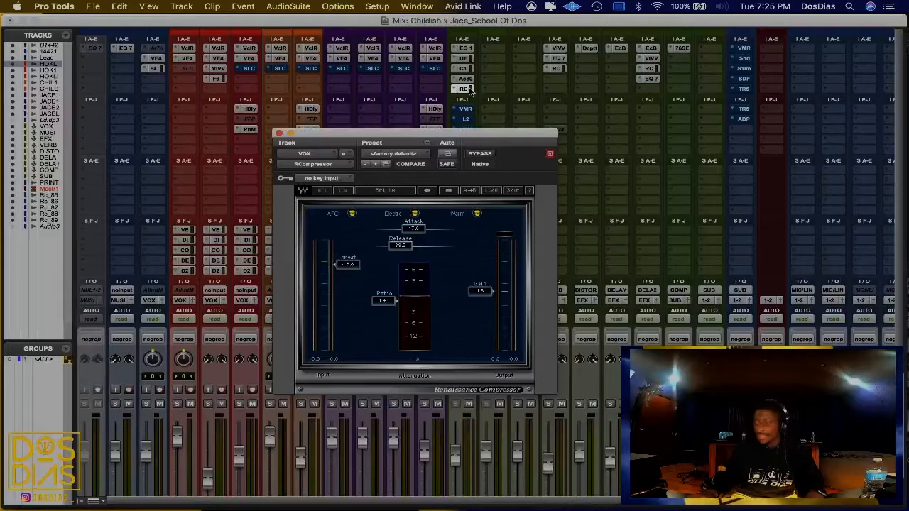
key(space)
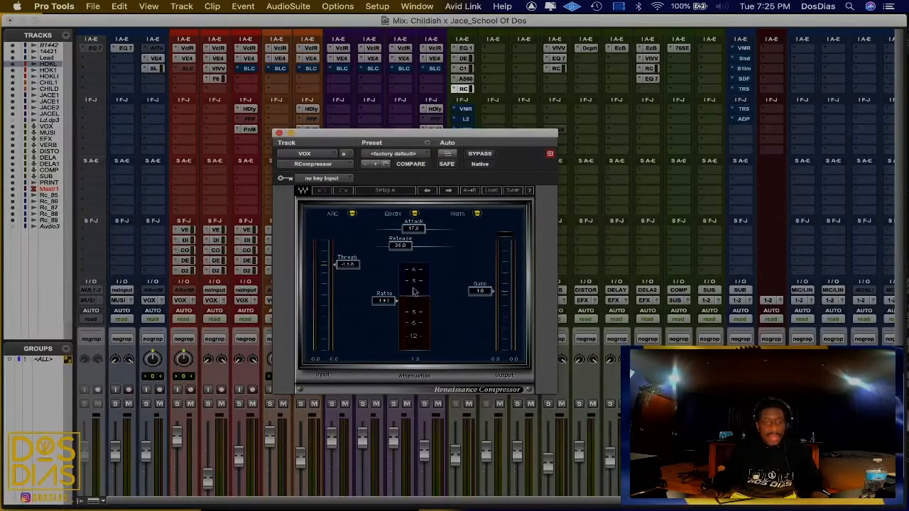
Step: Compare the C1 comp and RCompressor settings on the VOX bus while starting and stopping playback
click(465, 68)
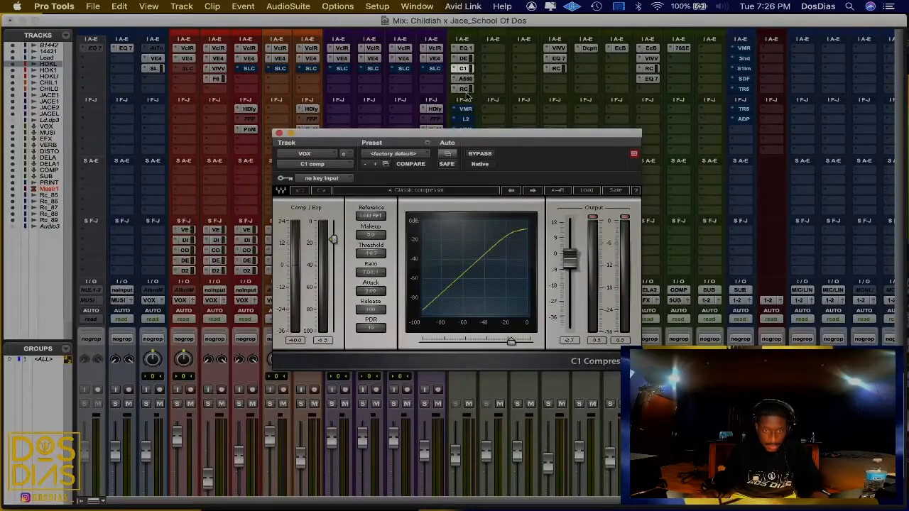
key(space)
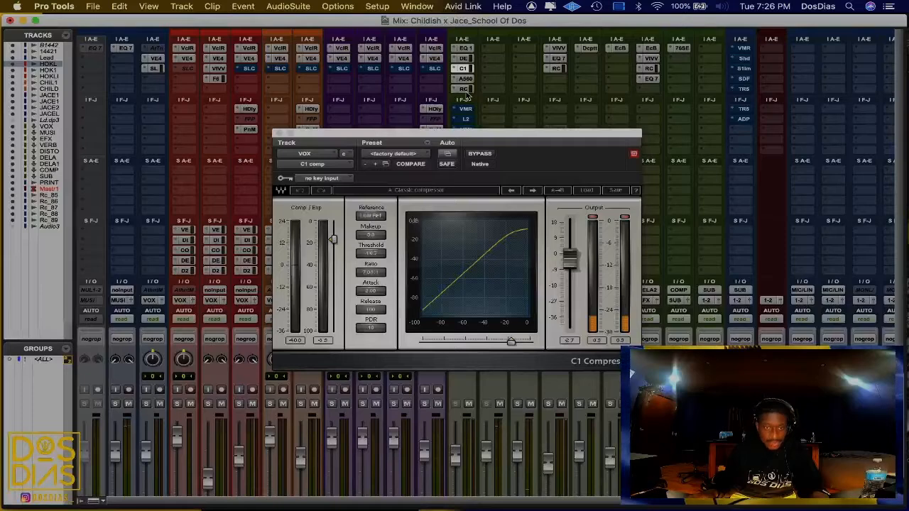
click(465, 90)
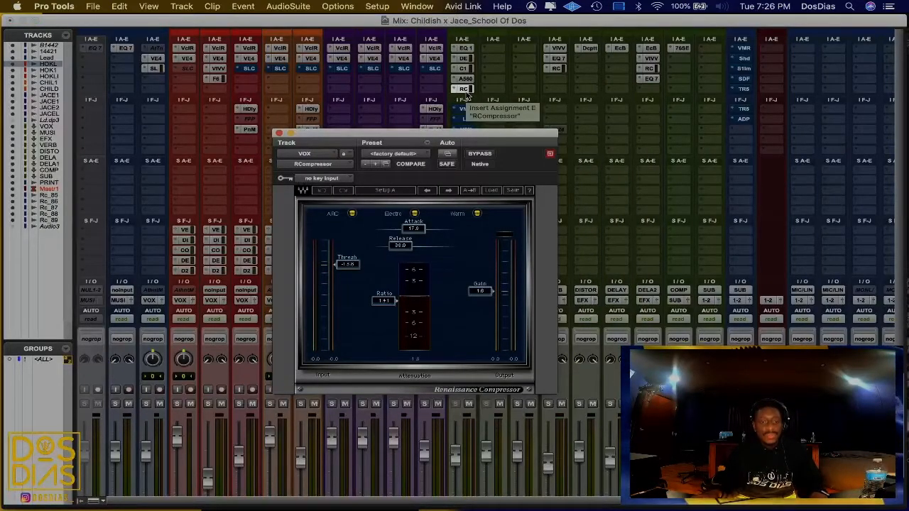
key(space)
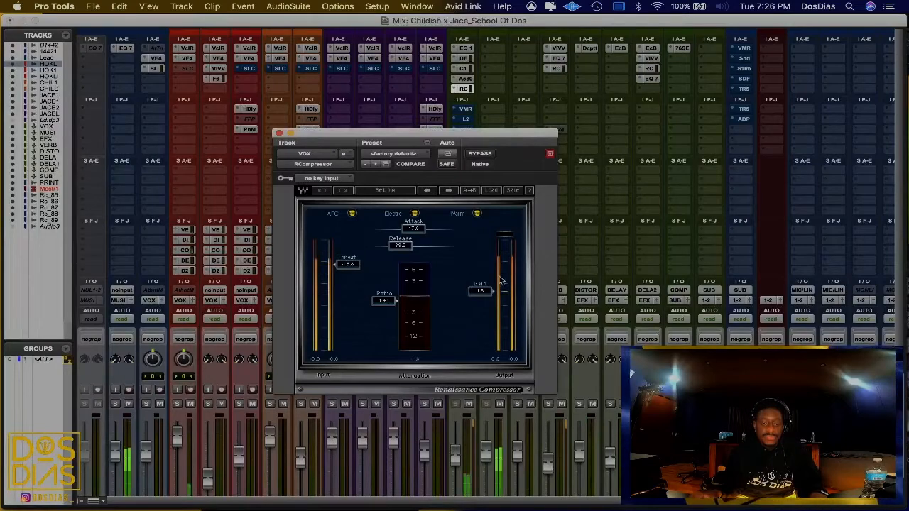
Step: Re-enable the Virtual Mix Rack on the VOX bus, open its settings and reposition its window to show all four modules
right_click(467, 108)
click(471, 110)
click(471, 109)
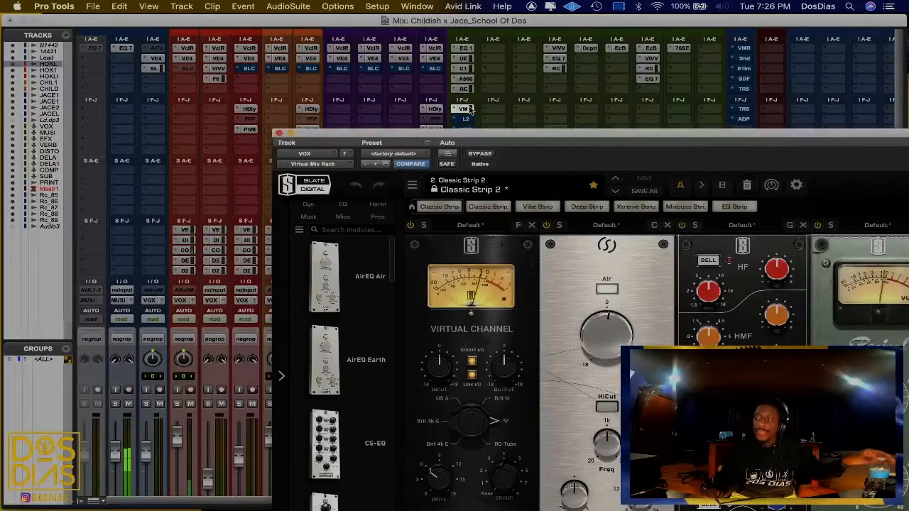
click(598, 125)
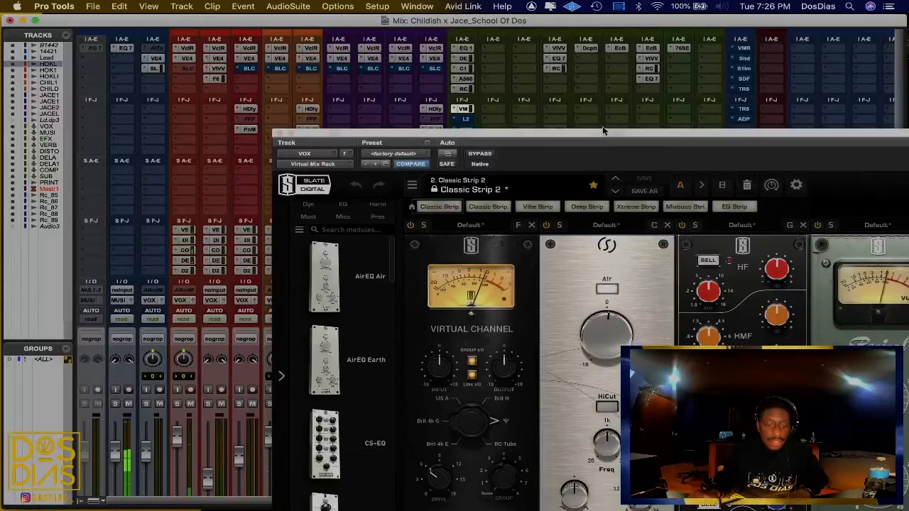
drag(603, 140, 572, 51)
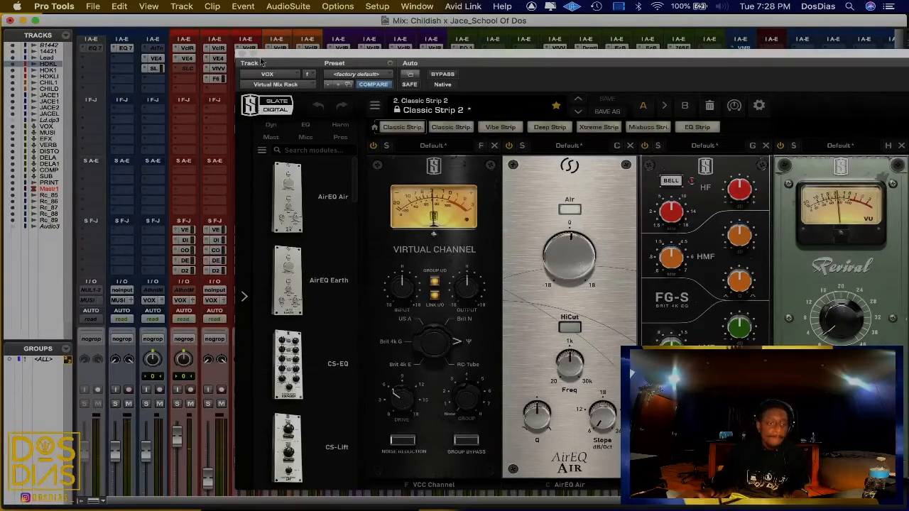
drag(261, 63, 84, 6)
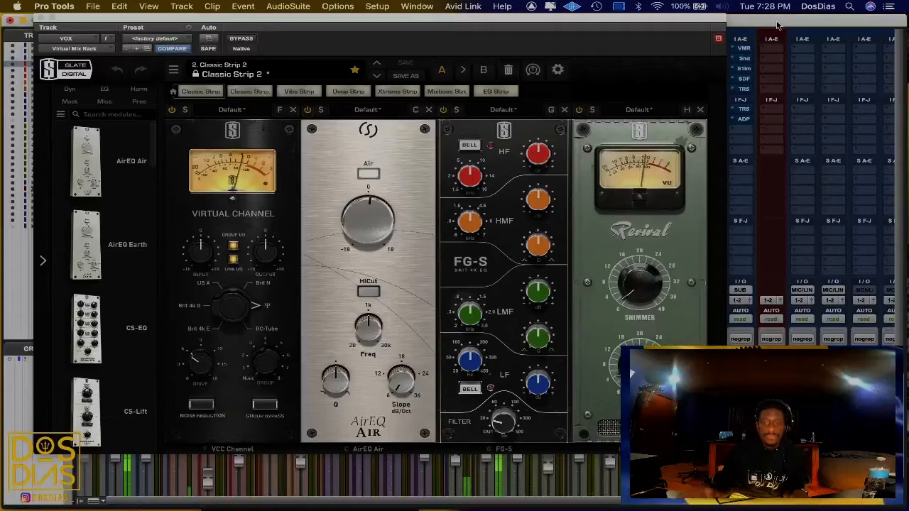
Step: Switch to the Edit window, move the Virtual Mix Rack window off the tracks and place the cursor near bar 11 in the HOOK LV clip
key(super+equal)
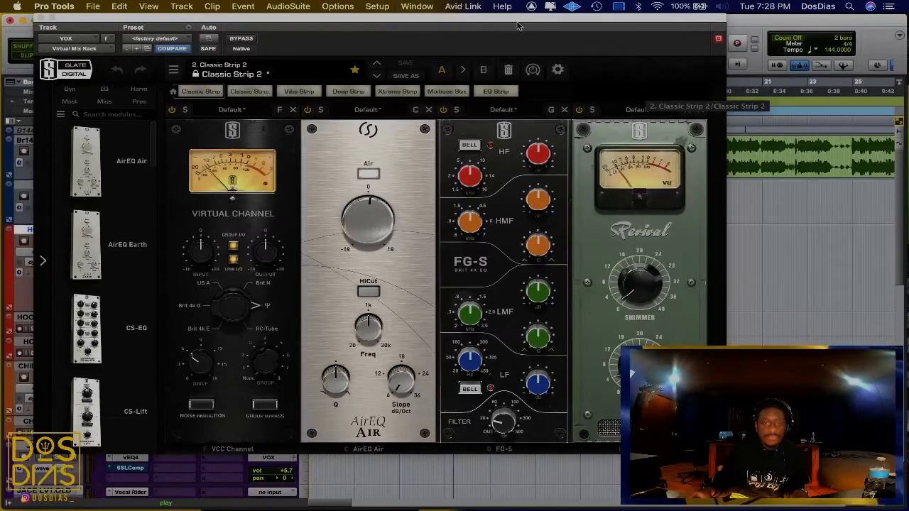
drag(518, 27, 341, 359)
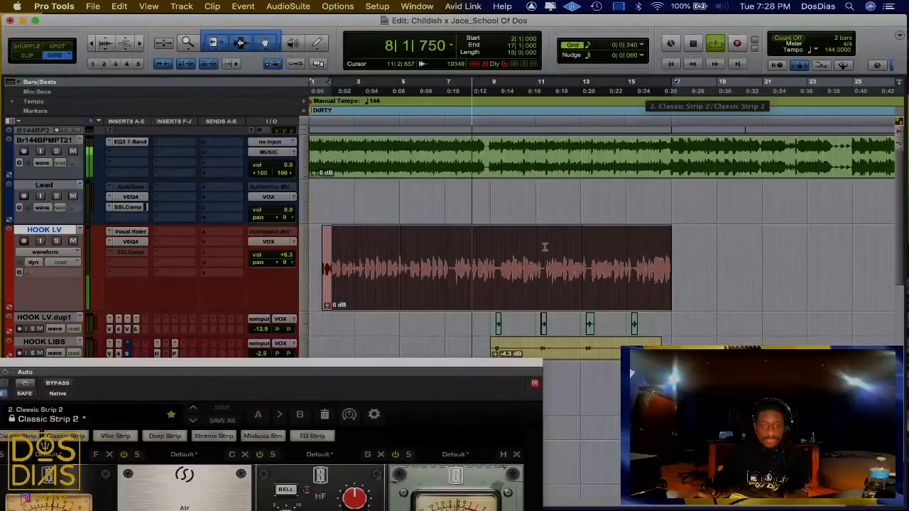
key(space)
click(544, 247)
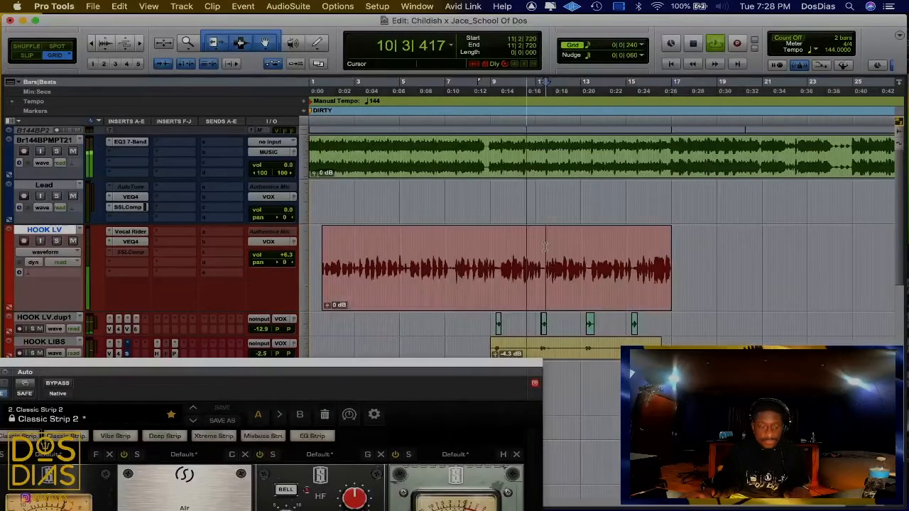
Step: Place the edit cursor at bar 17 on the Lead track, where the HOOK LV clip ends, and stop the current playback
key(t)
scroll(680, 183, right, 5)
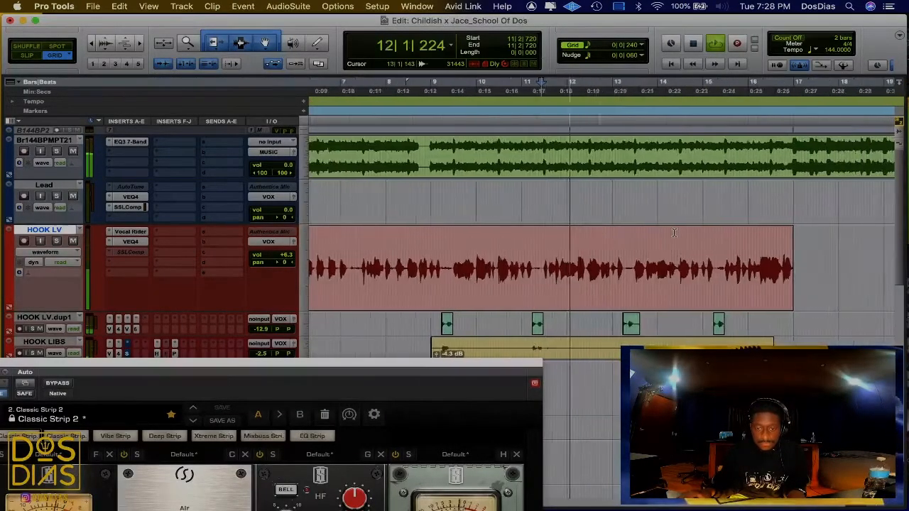
key(space)
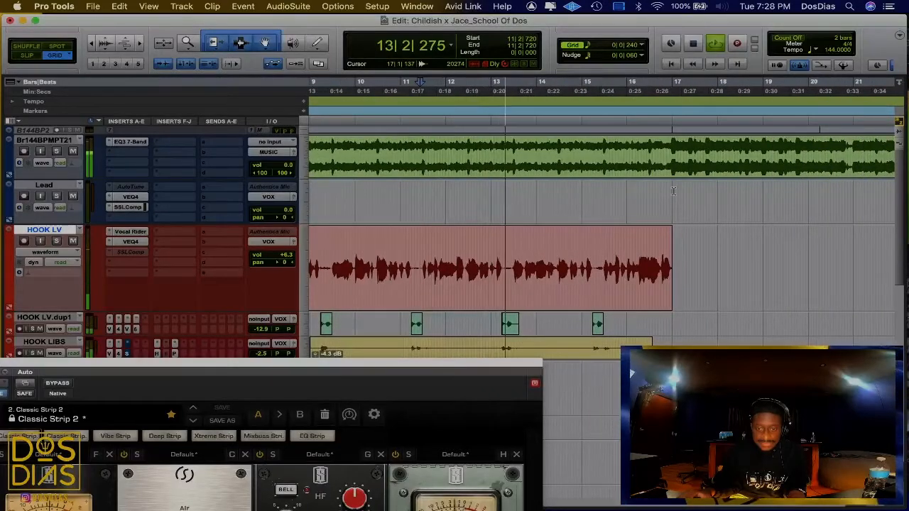
click(673, 190)
click(673, 191)
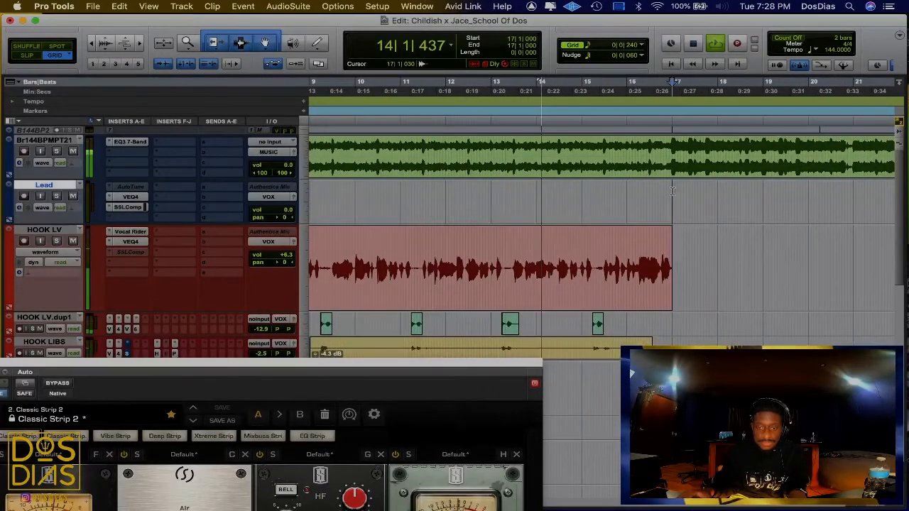
key(space)
key(space)
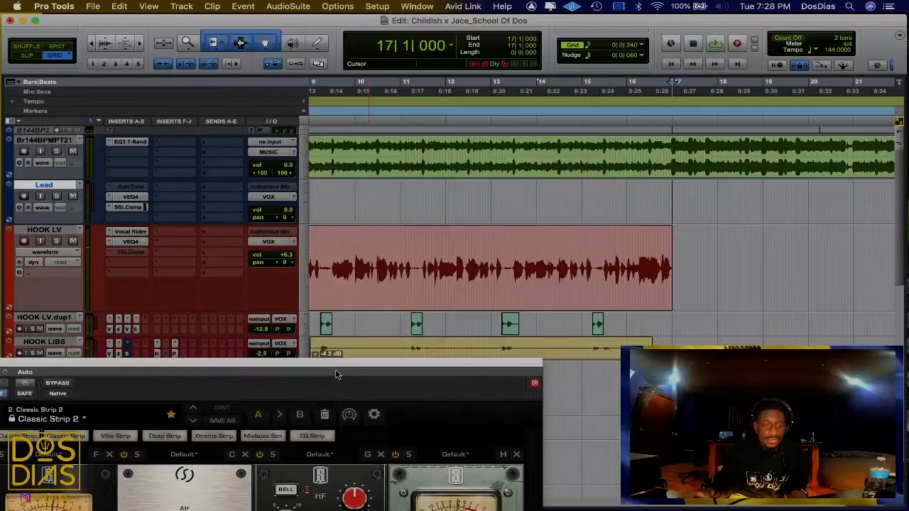
Step: Start and stop playback from bar 17 several times, leave it playing and return to the Mix window
key(space)
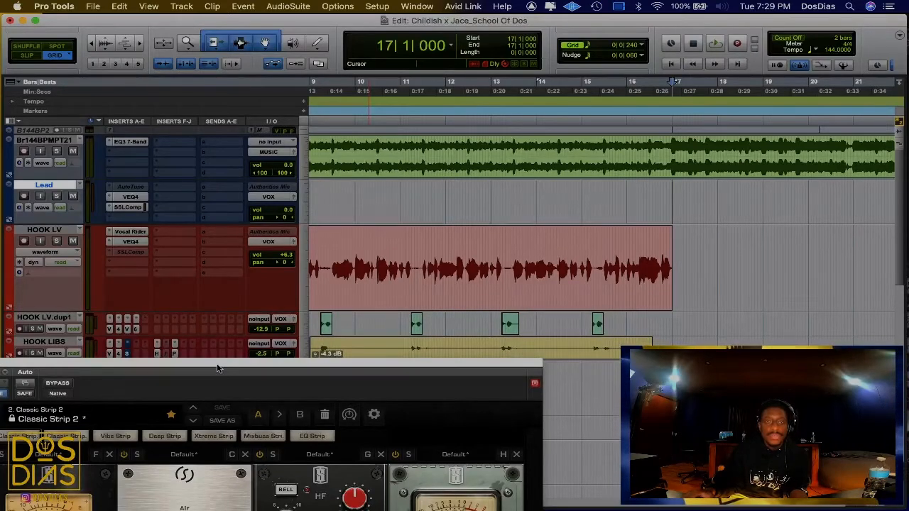
key(space)
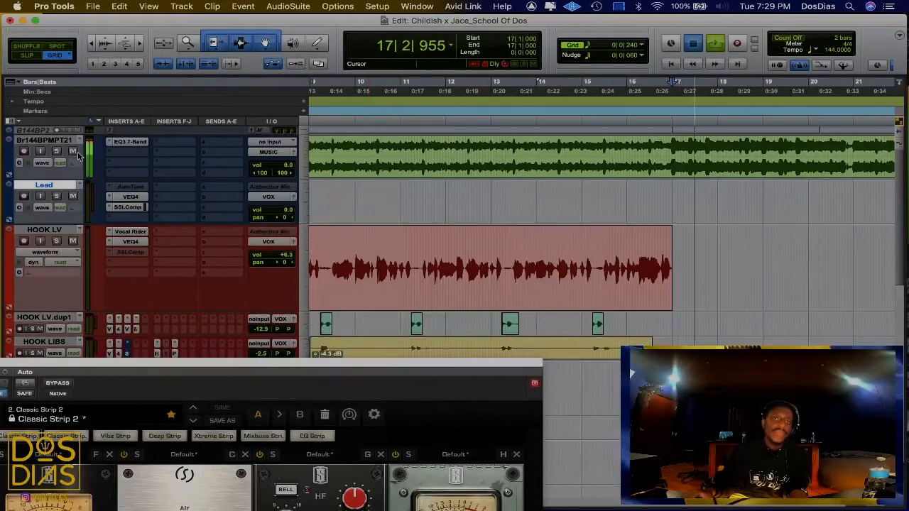
key(space)
key(space)
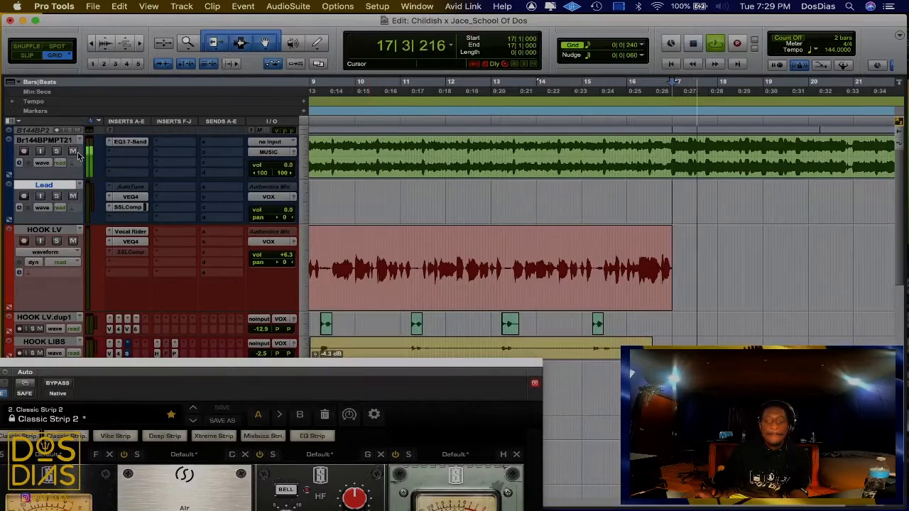
key(space)
key(space)
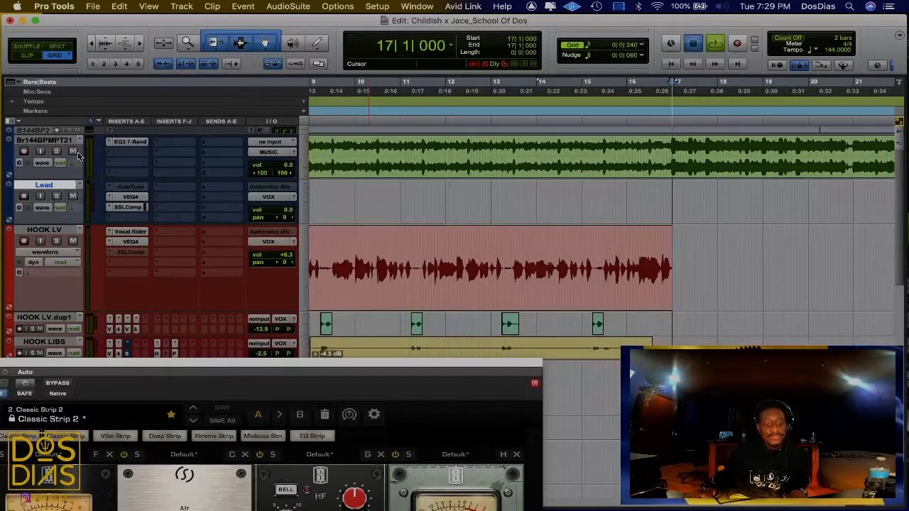
key(space)
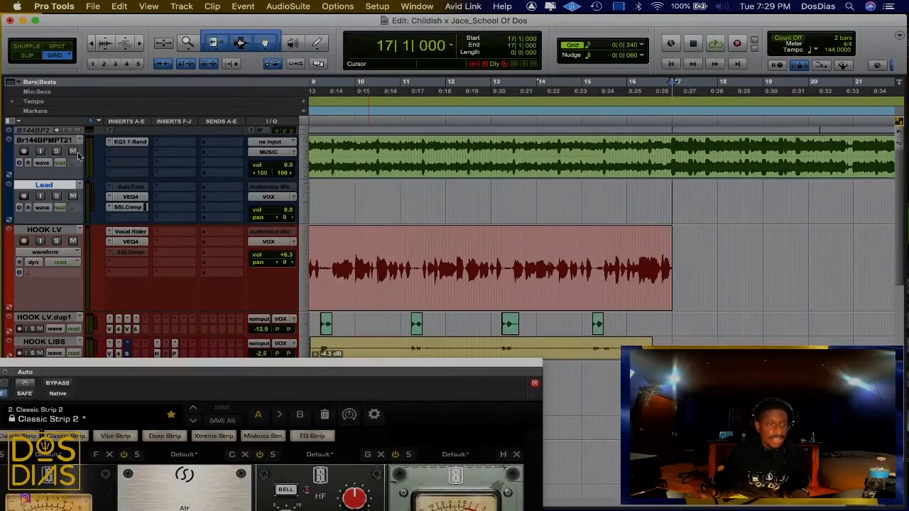
key(space)
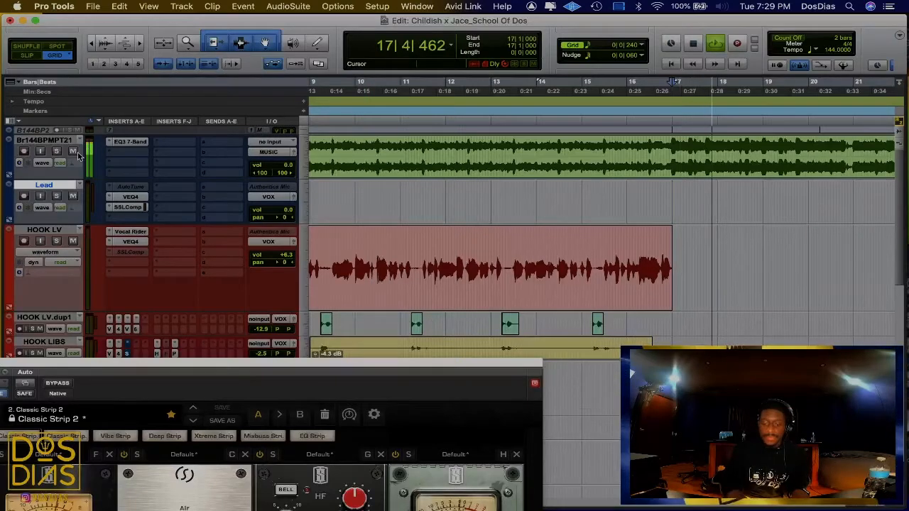
key(super+equal)
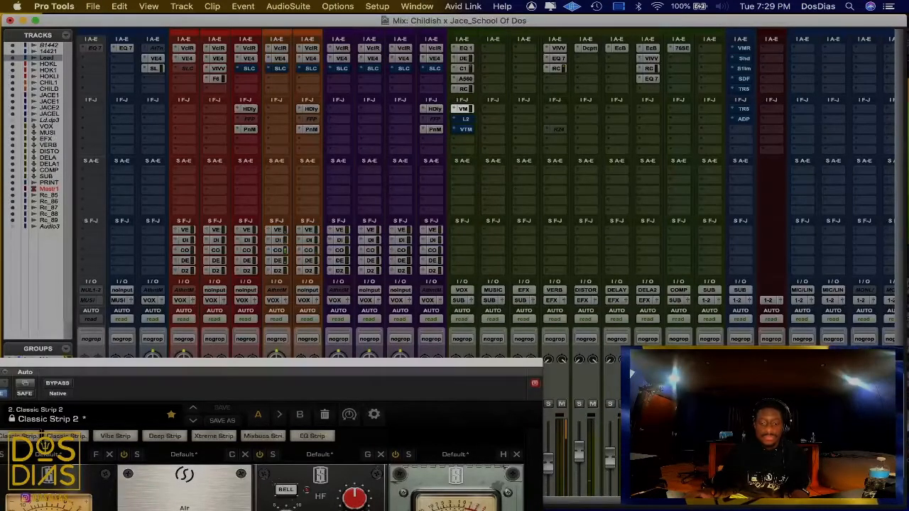
Step: Move the Virtual Mix Rack window down over the faders and close it
scroll(589, 316, down, 5)
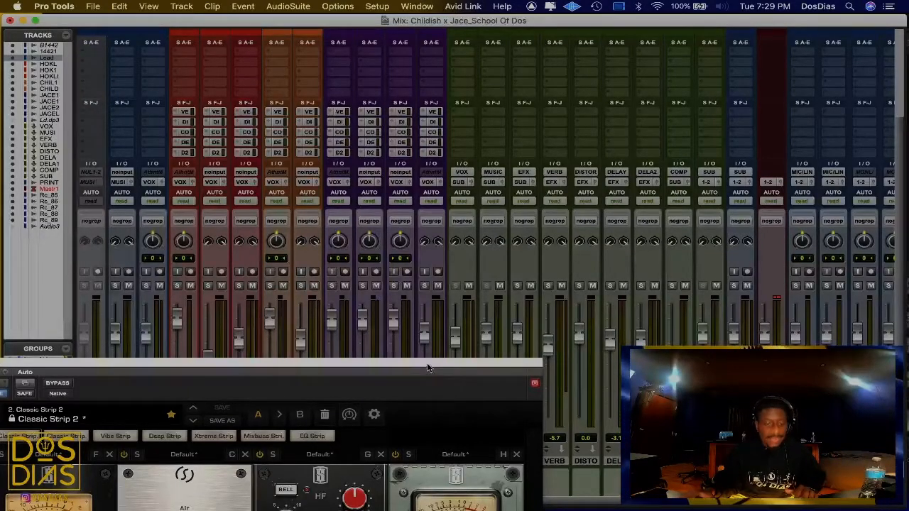
drag(427, 368, 719, 379)
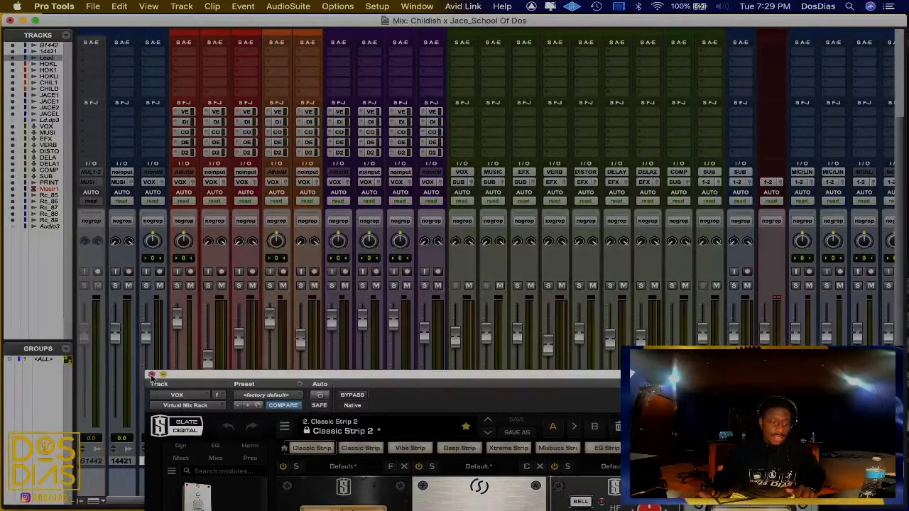
click(151, 375)
Step: Mute the MUSIC bus, start playback and bring the mixer's insert slots back into view
scroll(626, 324, down, 1)
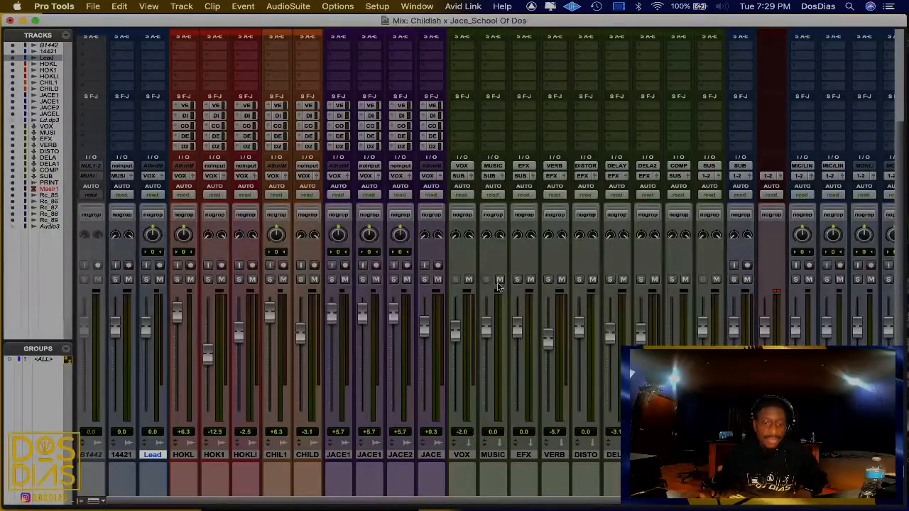
key(space)
scroll(498, 287, up, 1)
scroll(498, 287, up, 10)
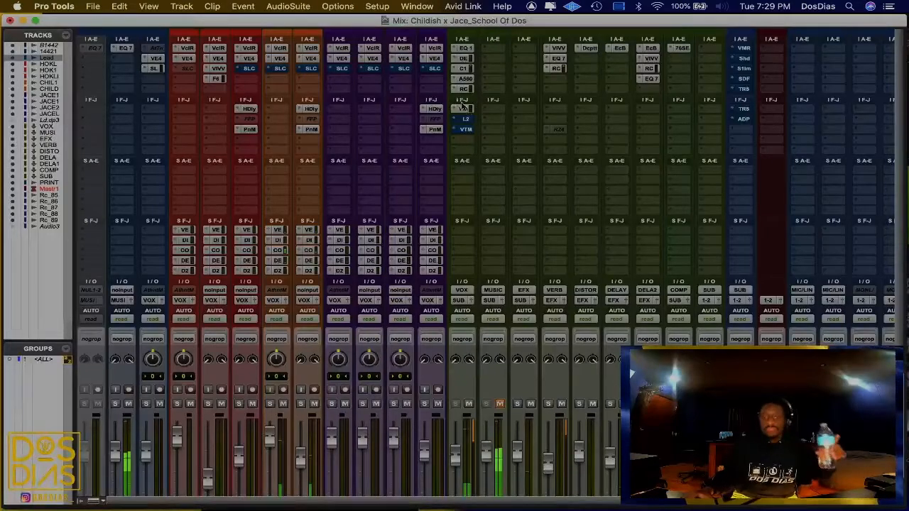
Step: Reopen the VOX bus's Virtual Mix Rack to review all four modules, close it and unmute the MUSIC bus
click(463, 107)
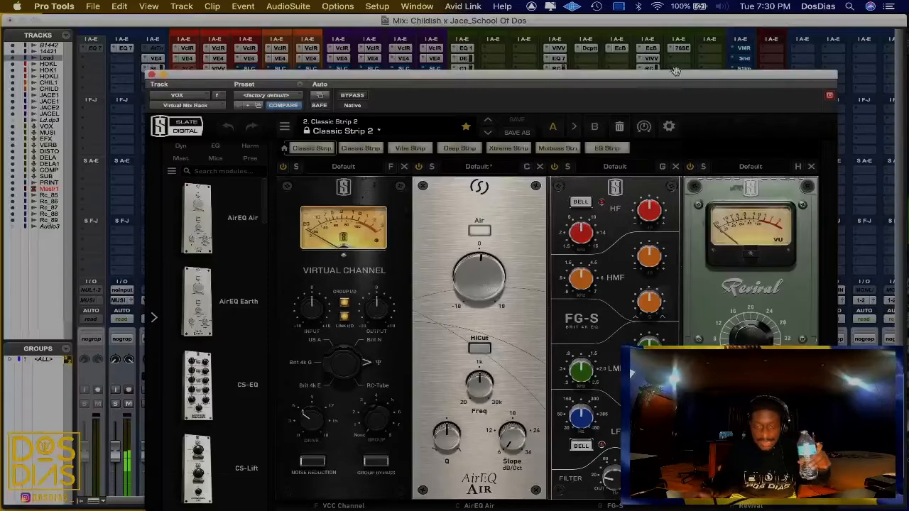
drag(673, 78, 694, 22)
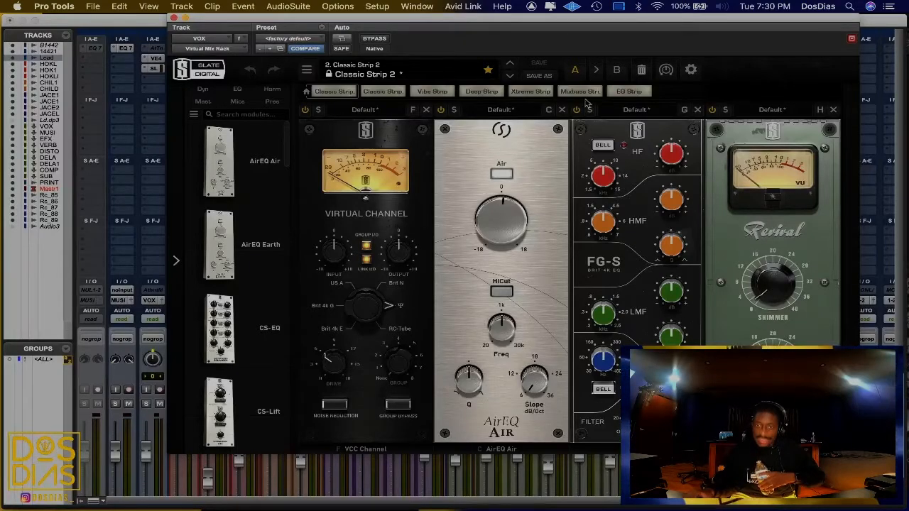
click(174, 17)
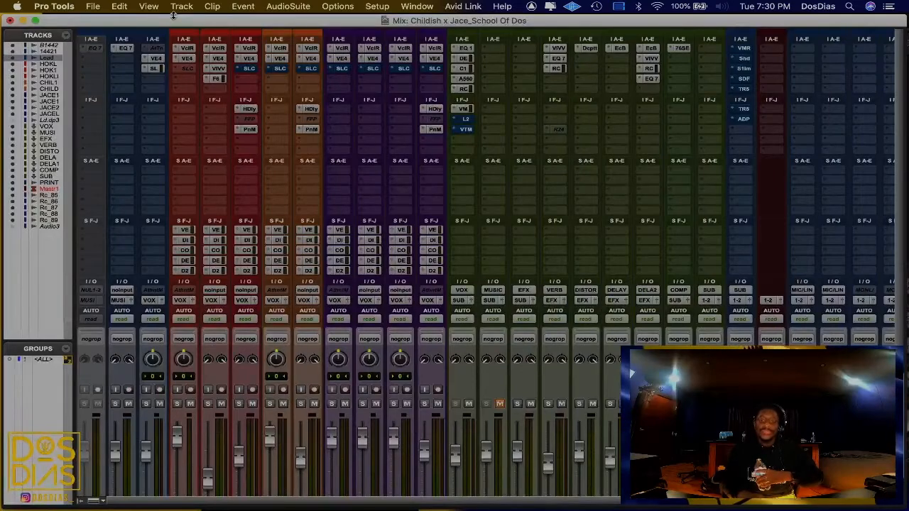
click(499, 405)
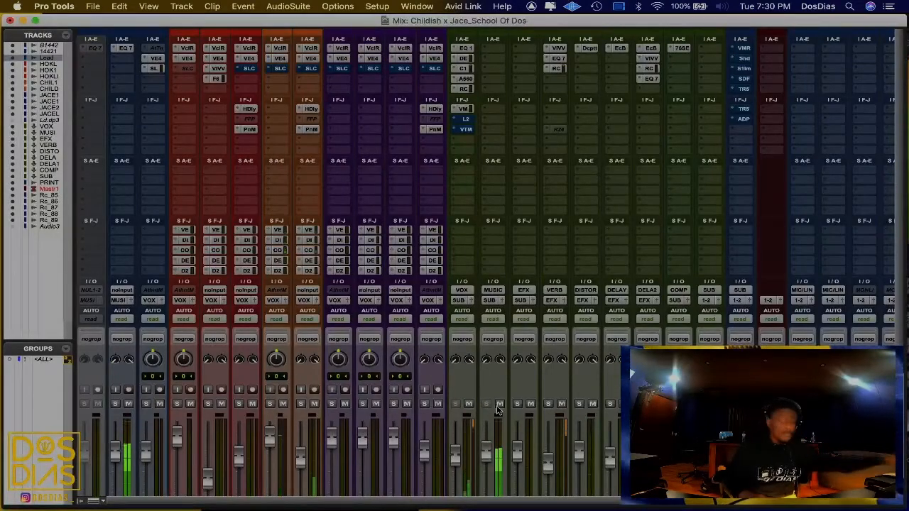
Step: Re-enable the L2 Ultramaximizer on the VOX bus, play the session with its settings open and close its window
right_click(462, 124)
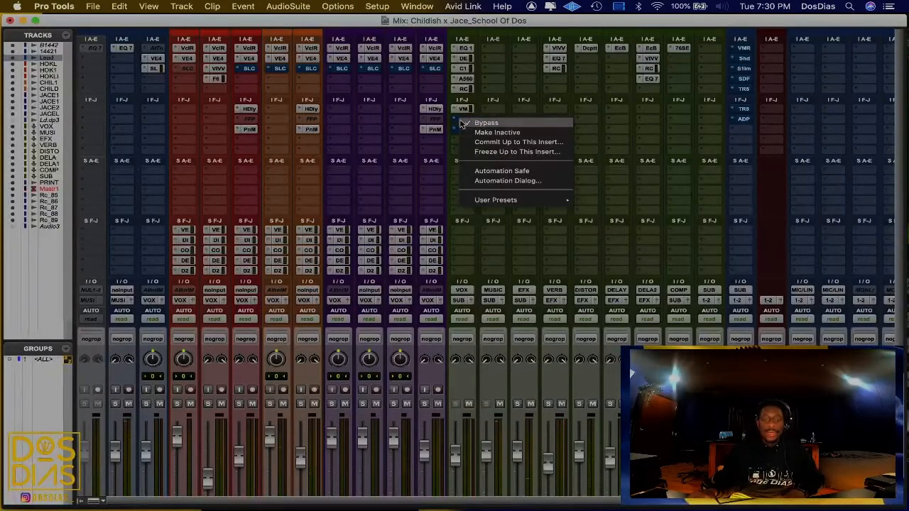
click(462, 123)
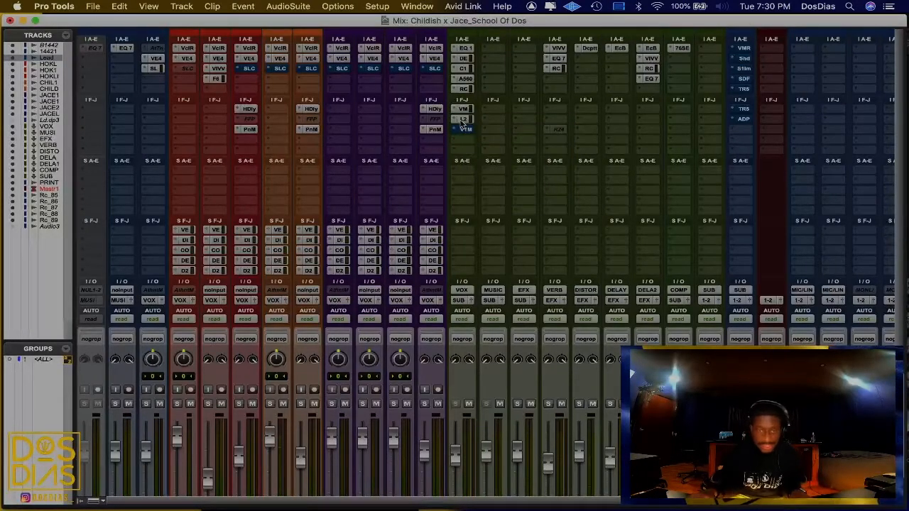
click(461, 122)
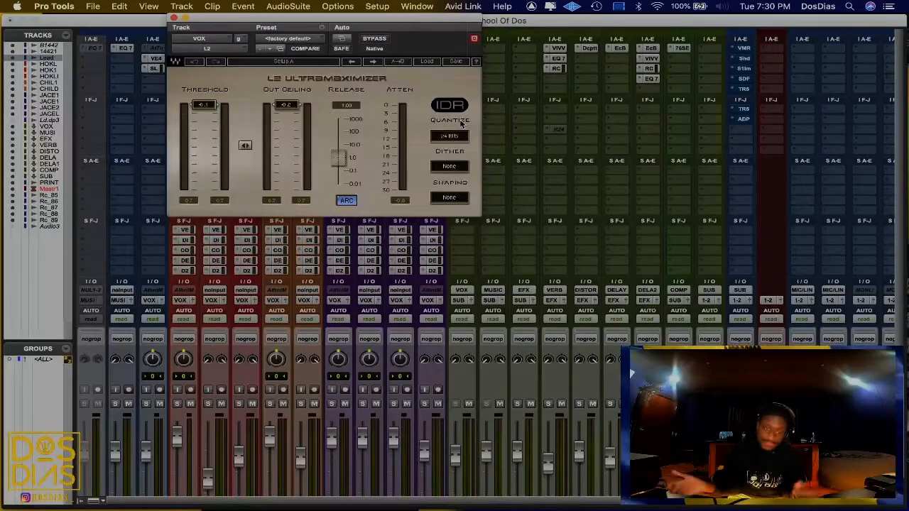
key(space)
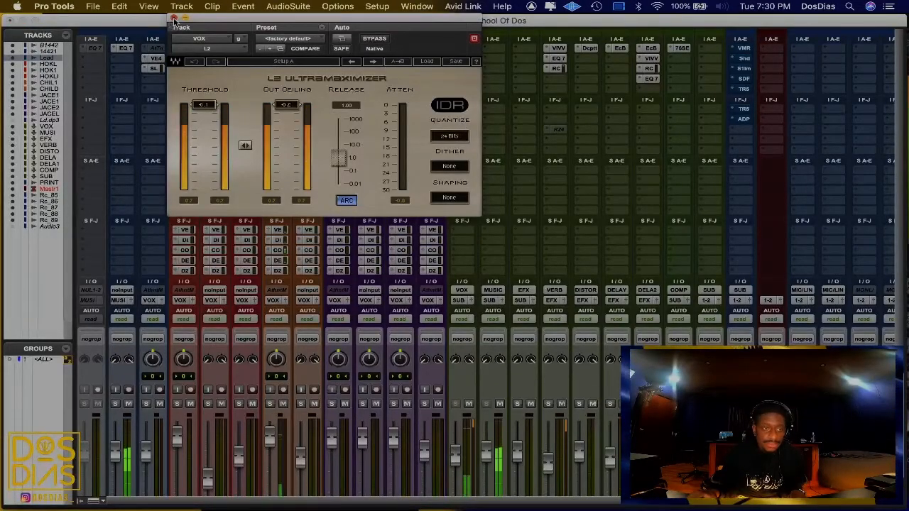
key(space)
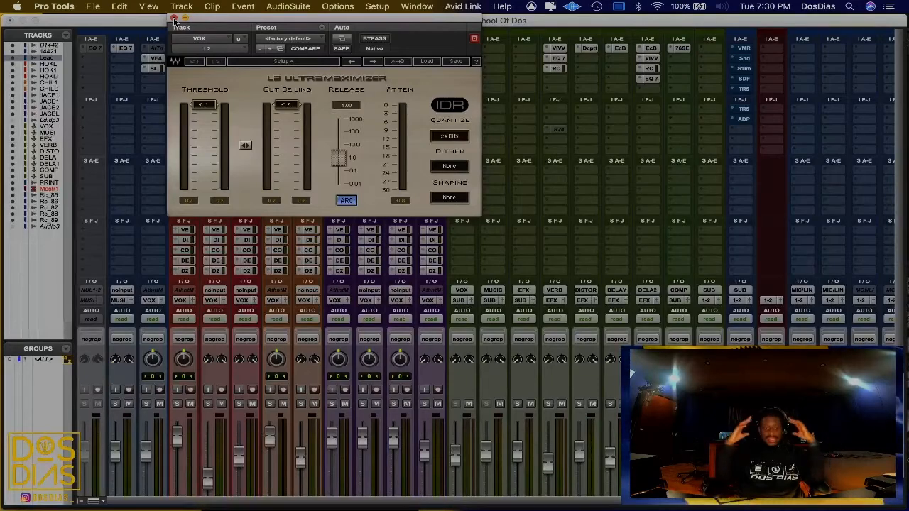
click(174, 18)
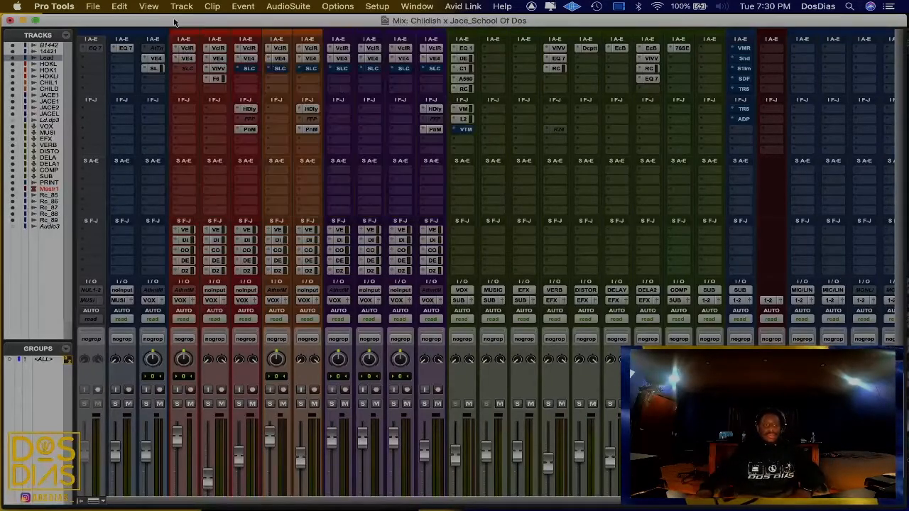
Step: Re-enable Virtual Tape Machines on the VOX bus, review its settings and close its window
right_click(464, 129)
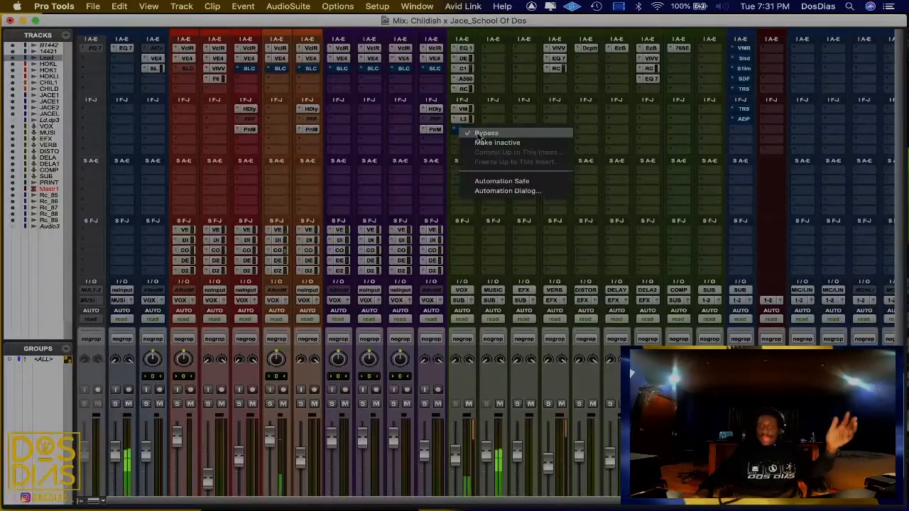
click(484, 133)
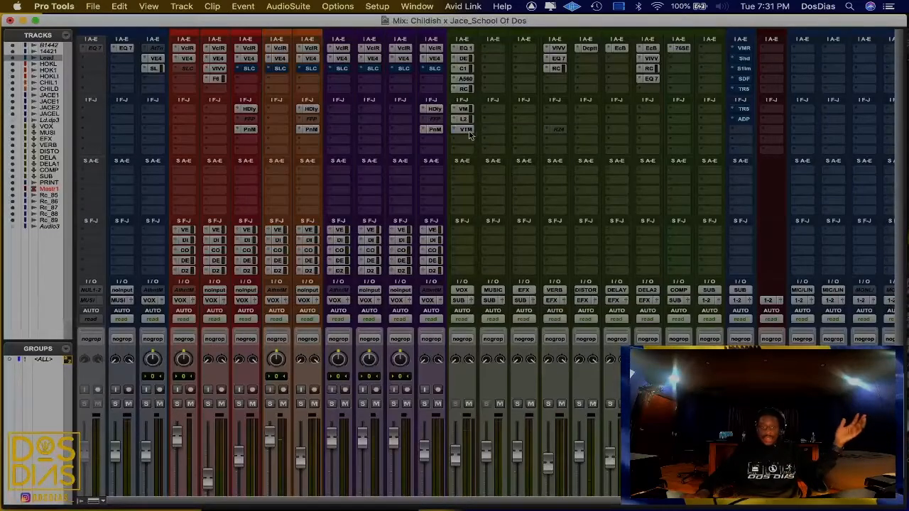
click(467, 132)
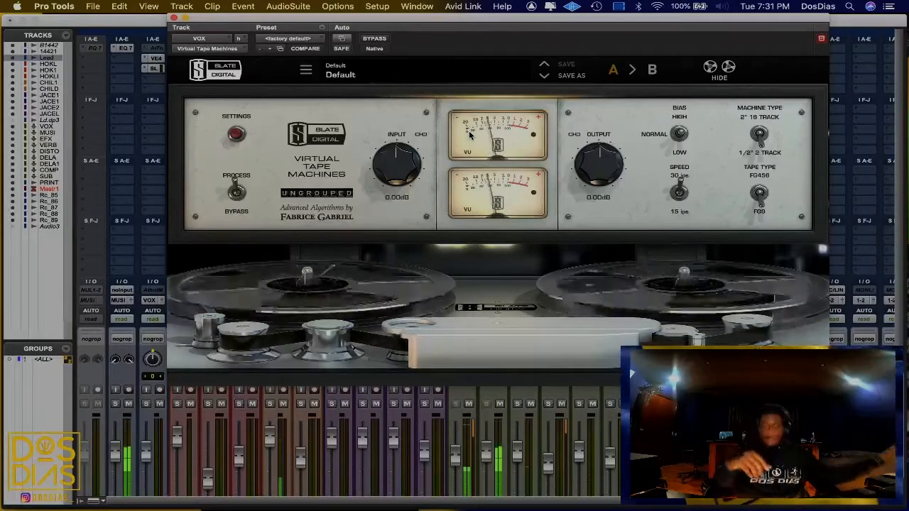
click(174, 17)
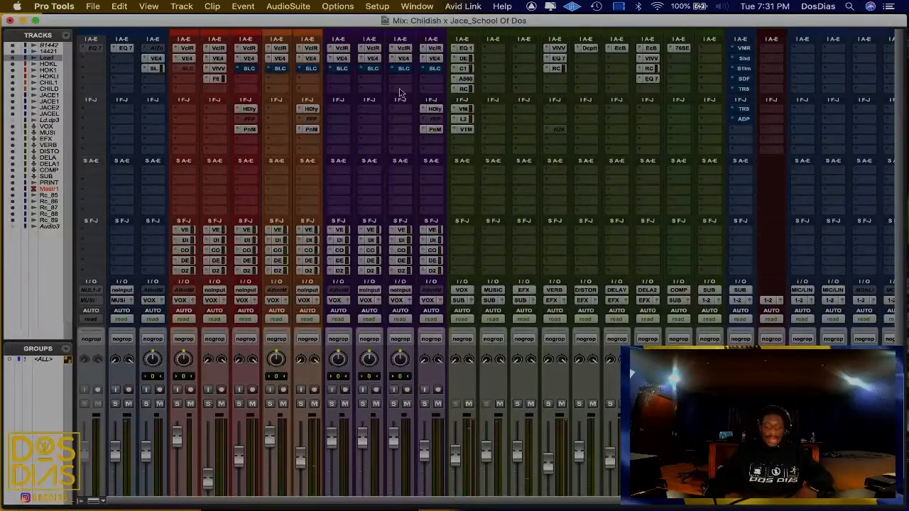
Step: In the Edit window, place the cursor just before bar 49 on the CHILDISH LV1 track and play that section
key(super+equal)
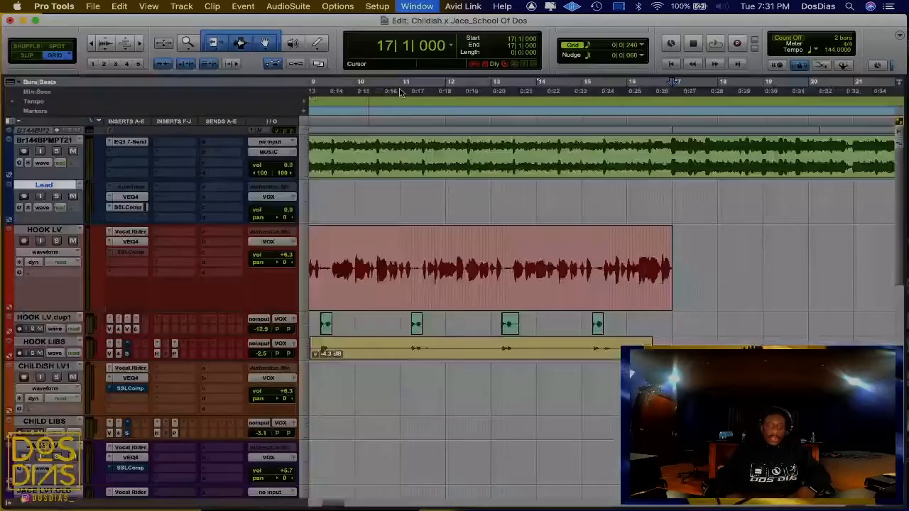
scroll(877, 312, right, 15)
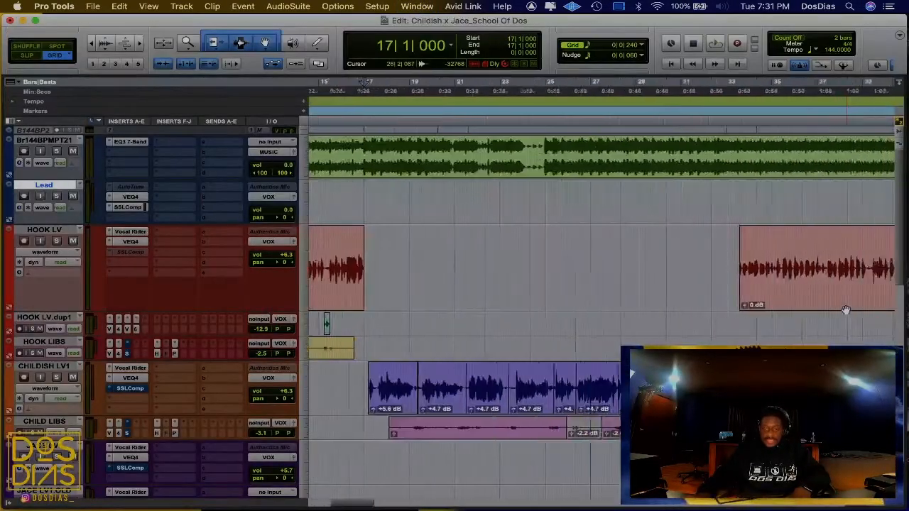
scroll(740, 248, right, 15)
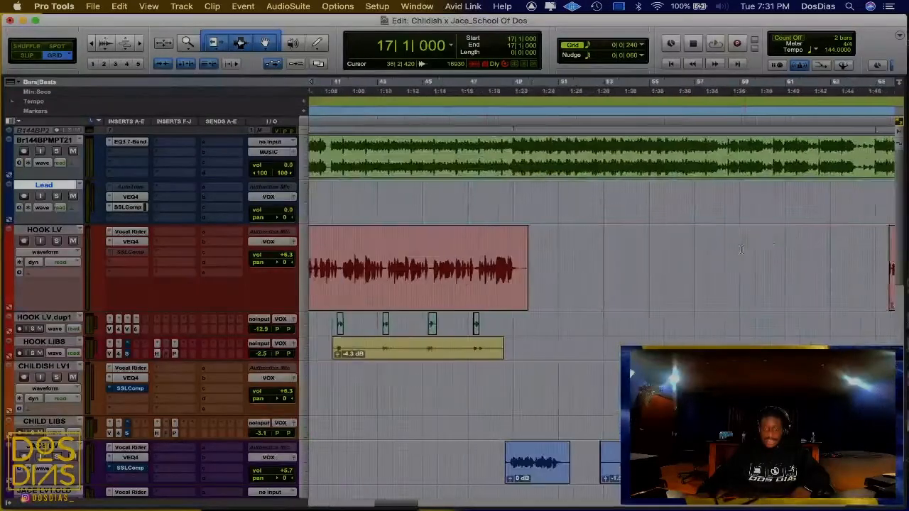
click(538, 380)
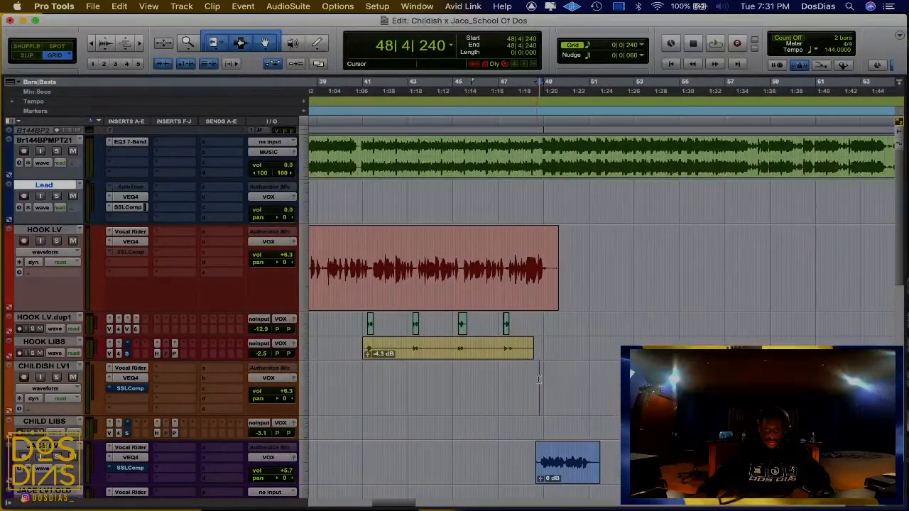
key(space)
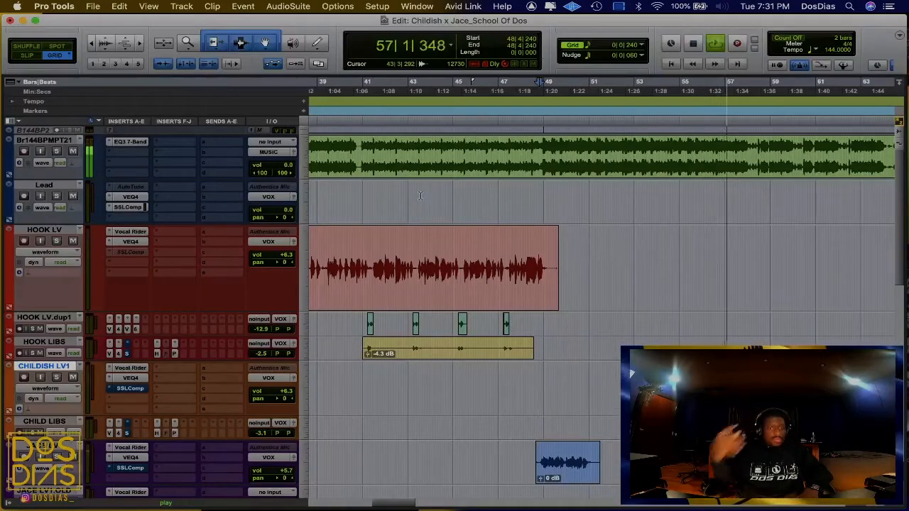
key(space)
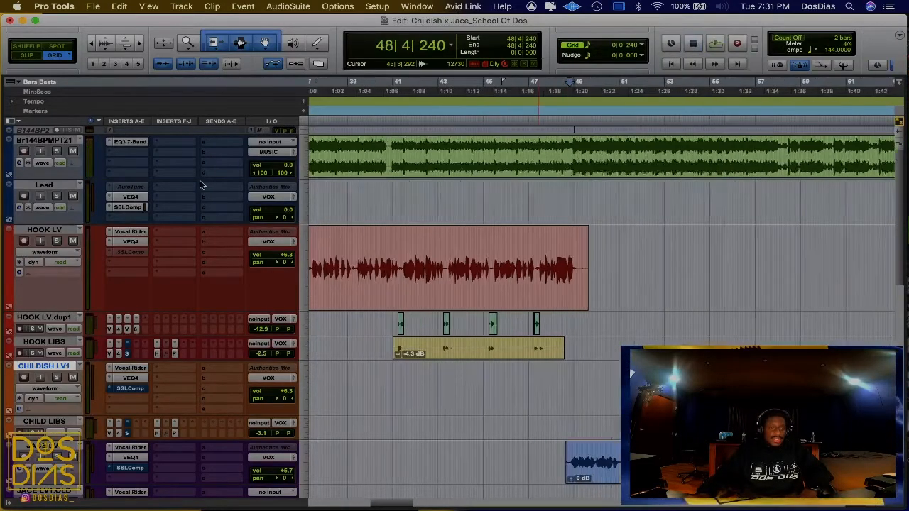
Step: Place the edit cursor at bar 17 on the Lead track, where the HOOK LV clip ends, and show the song's start
scroll(200, 184, left, 10)
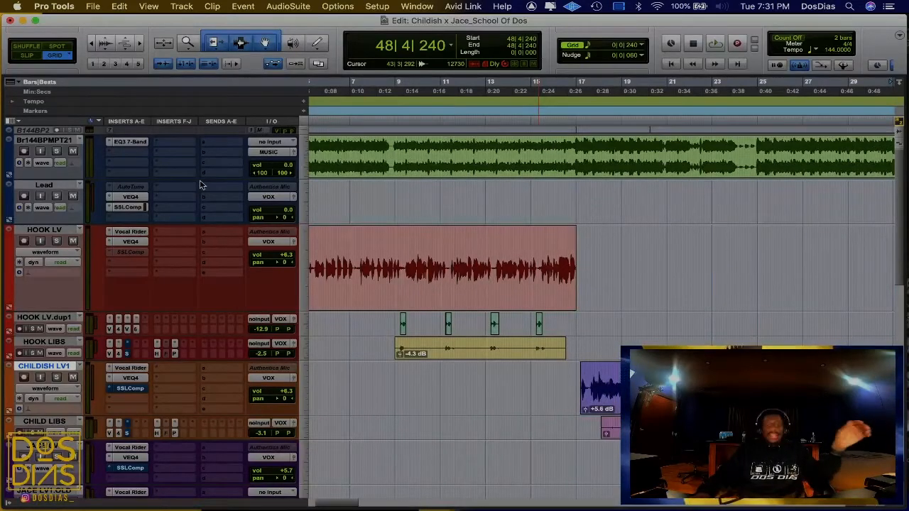
key(t)
key(t)
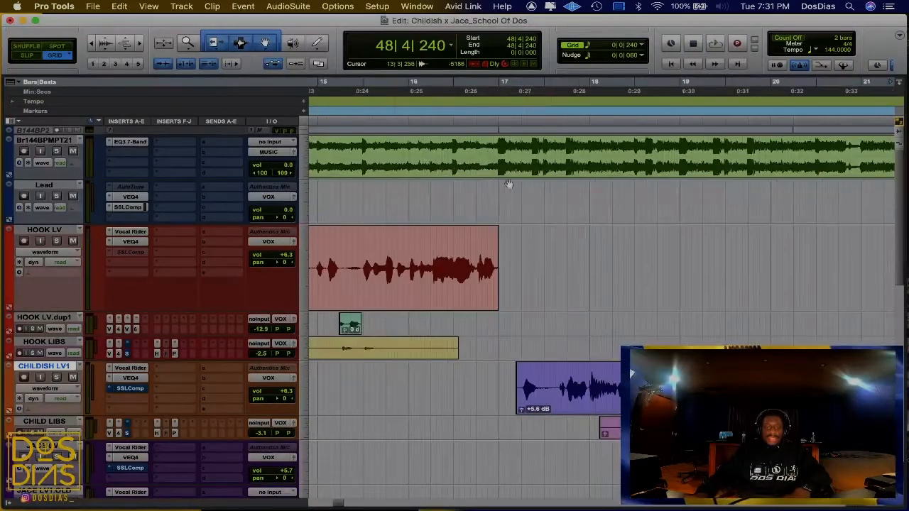
click(495, 188)
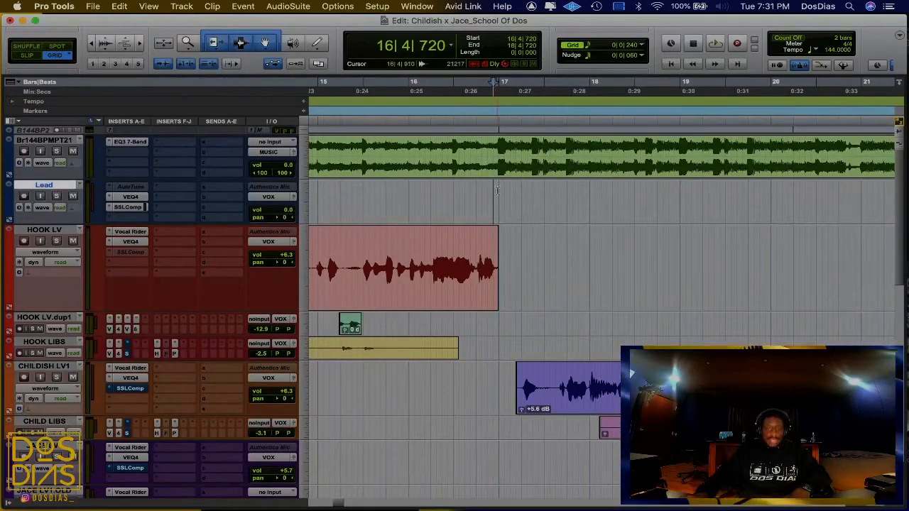
click(498, 190)
key(r)
scroll(498, 190, left, 7)
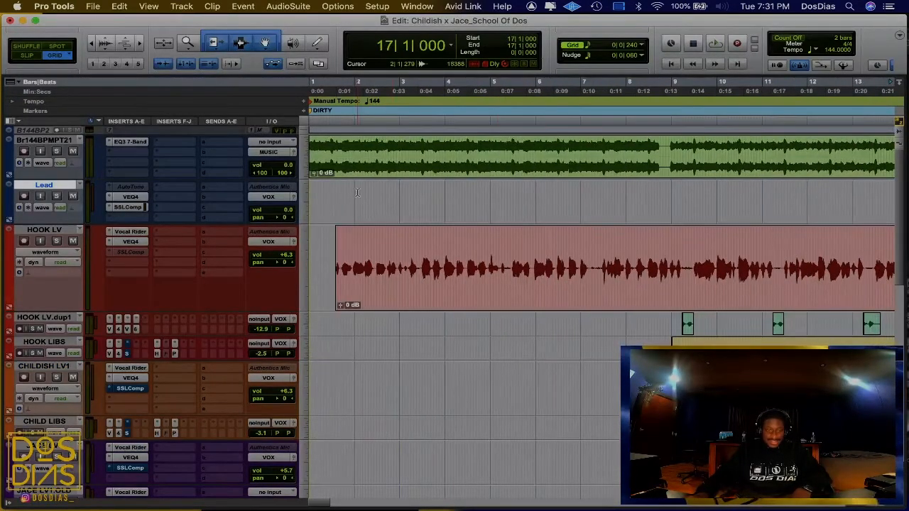
Step: Look over the mixer's inserts in the Mix window and return to the Edit window
key(super+equal)
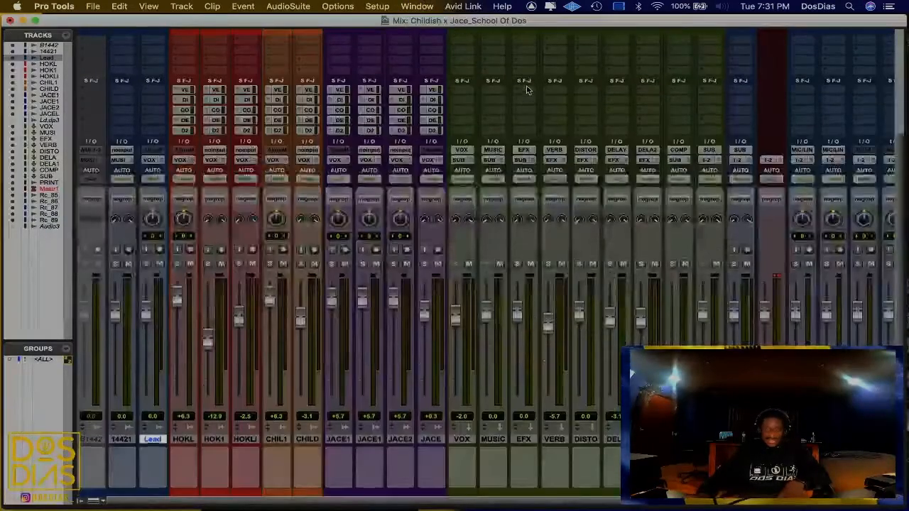
scroll(525, 90, right, 2)
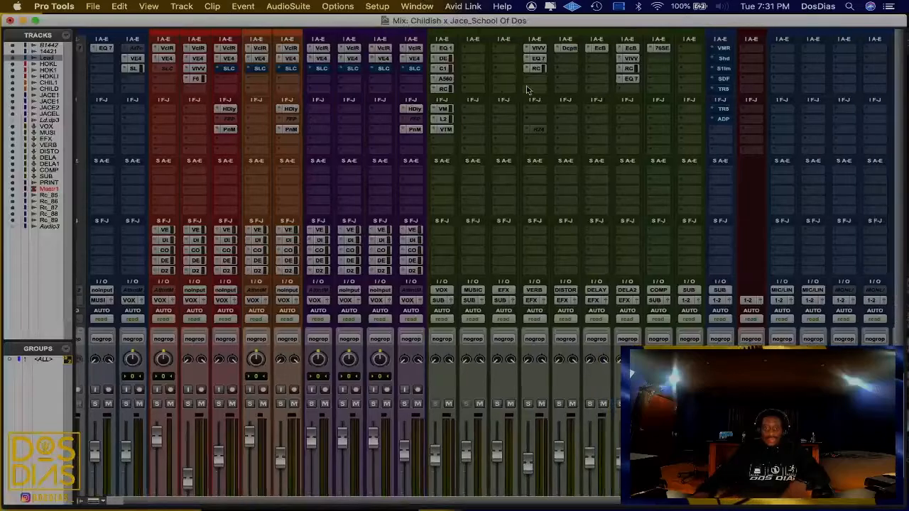
key(super+equal)
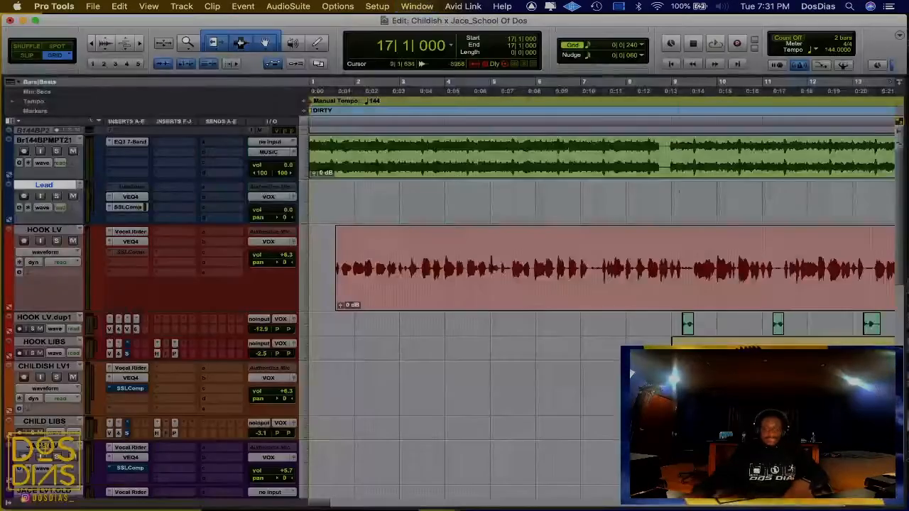
Step: Examine the PRINT track's clips across the DIRTY, CLEAN and INSTRUMENTAL markers, along with the JACE and bus tracks
scroll(576, 179, down, 3)
scroll(575, 178, down, 3)
key(r)
key(r)
key(r)
key(r)
key(r)
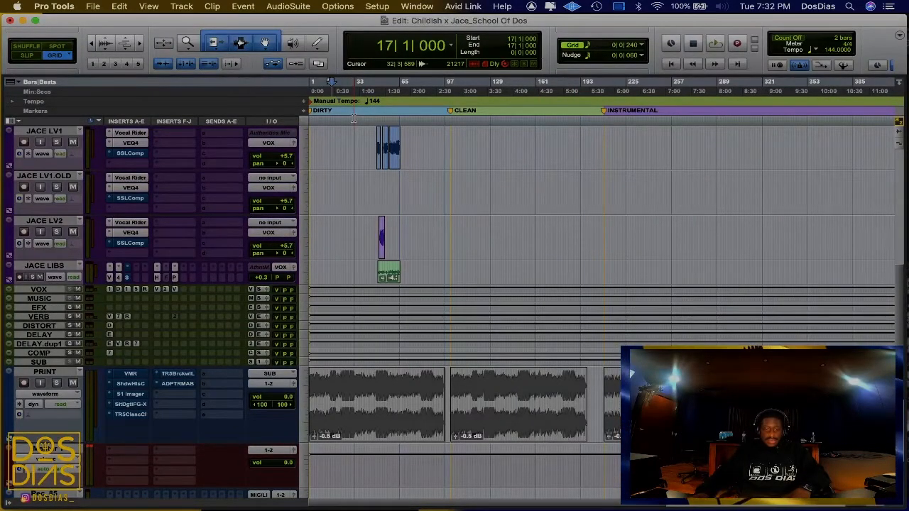
key(t)
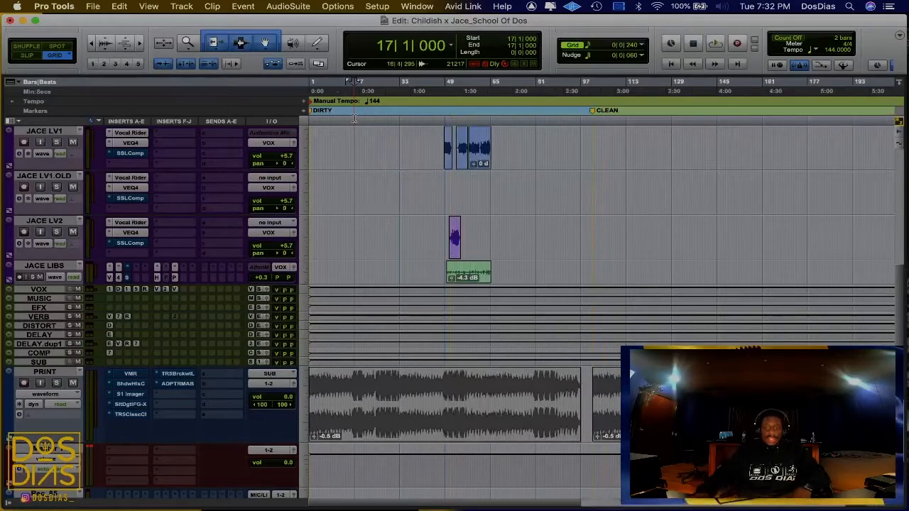
key(r)
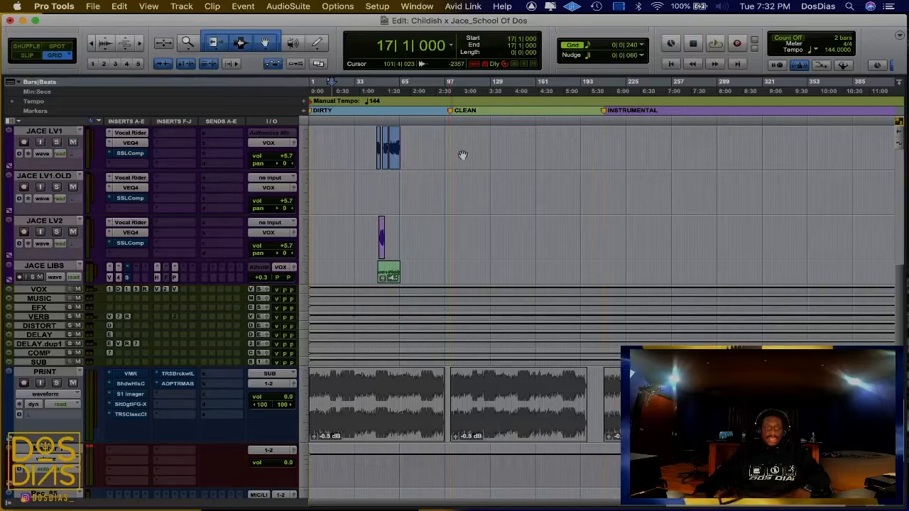
key(t)
key(r)
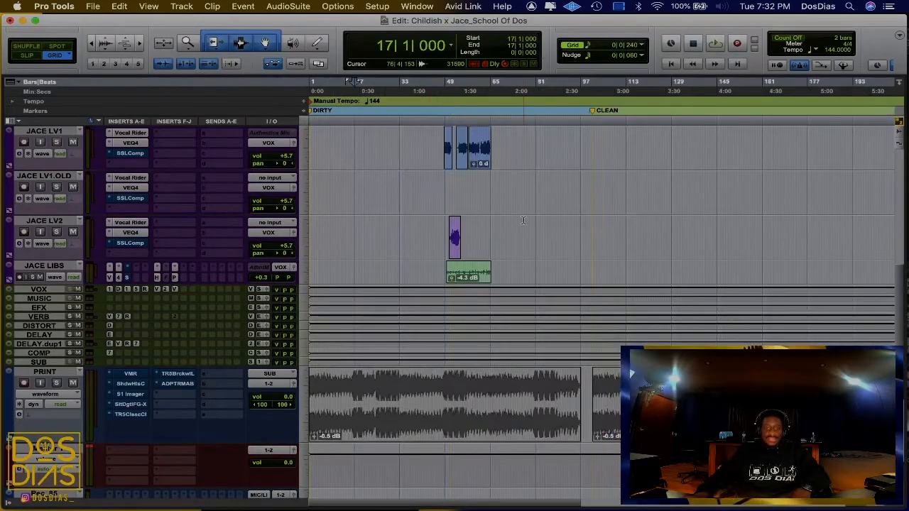
Step: Select the printed clip under the CLEAN marker on the PRINT track
scroll(522, 220, right, 5)
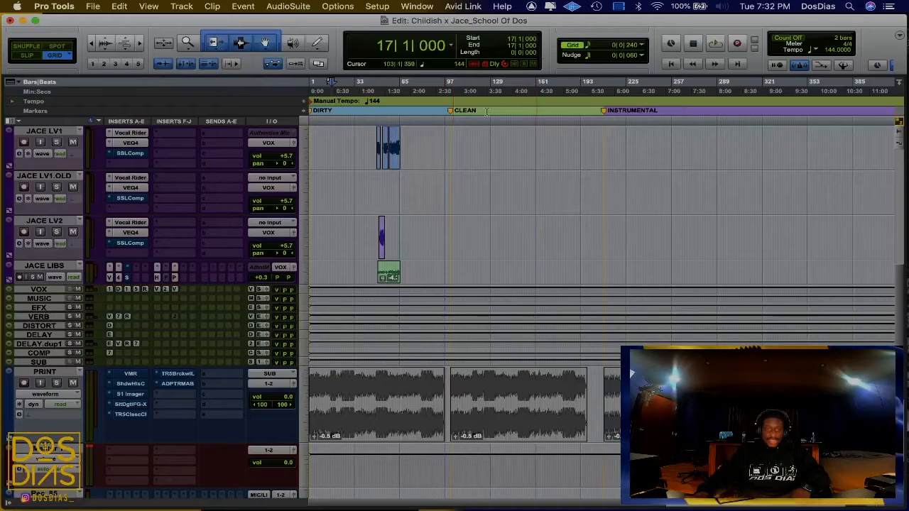
key(t)
scroll(569, 321, right, 5)
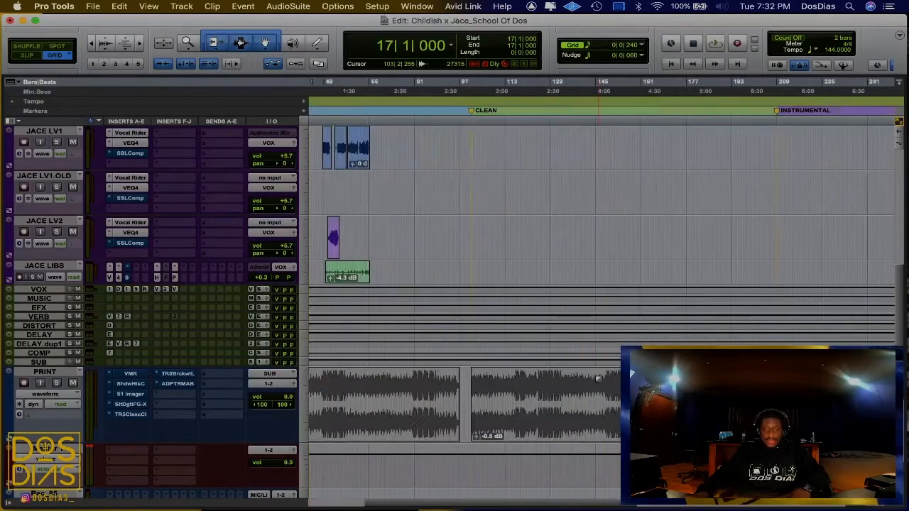
click(601, 425)
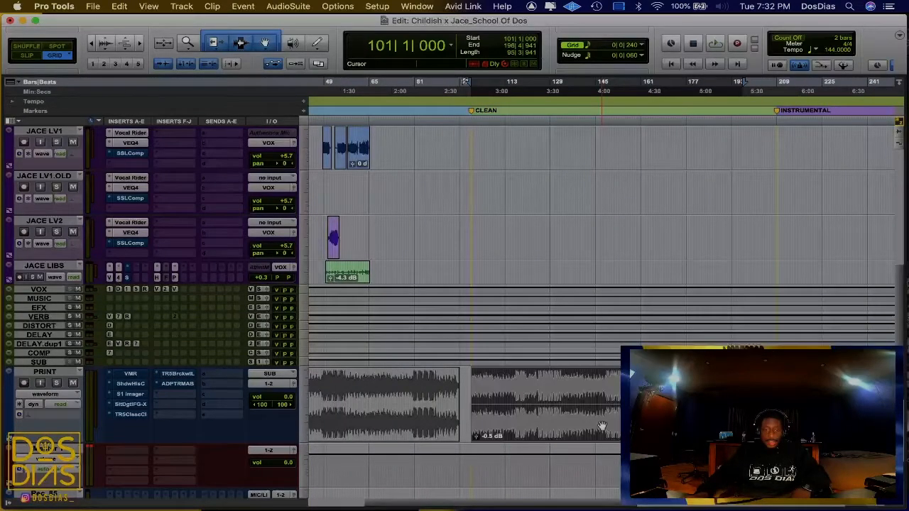
scroll(602, 426, down, 6)
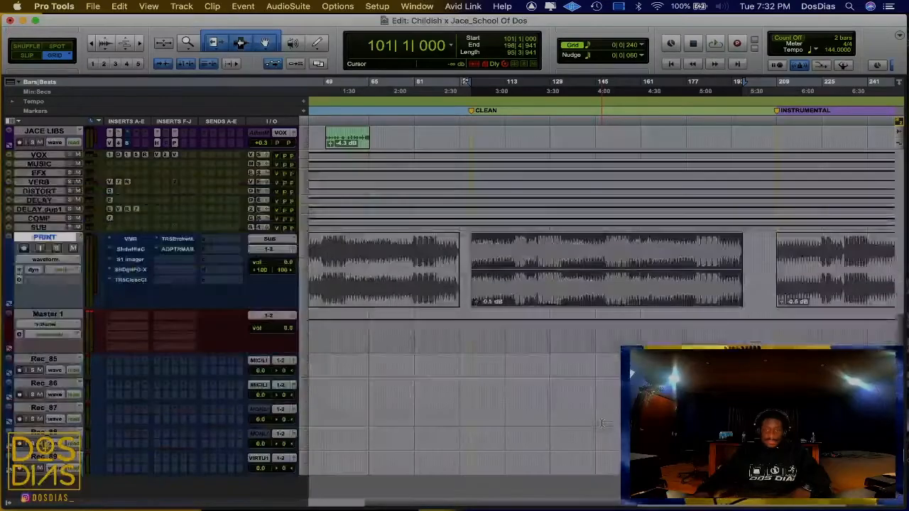
Step: Examine the beat and vocal clips of the DIRTY section, from the last hook back to the end of the first one
scroll(537, 371, up, 9)
scroll(536, 372, left, 5)
scroll(440, 235, up, 6)
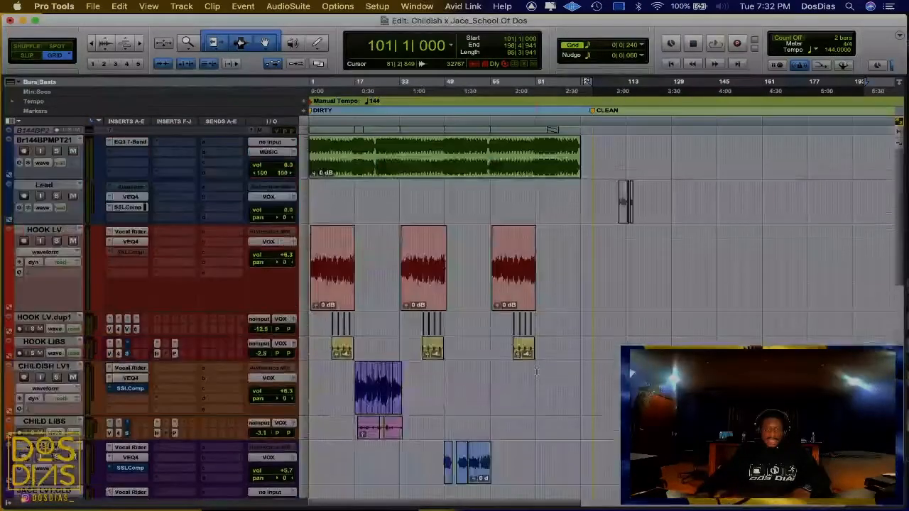
key(t)
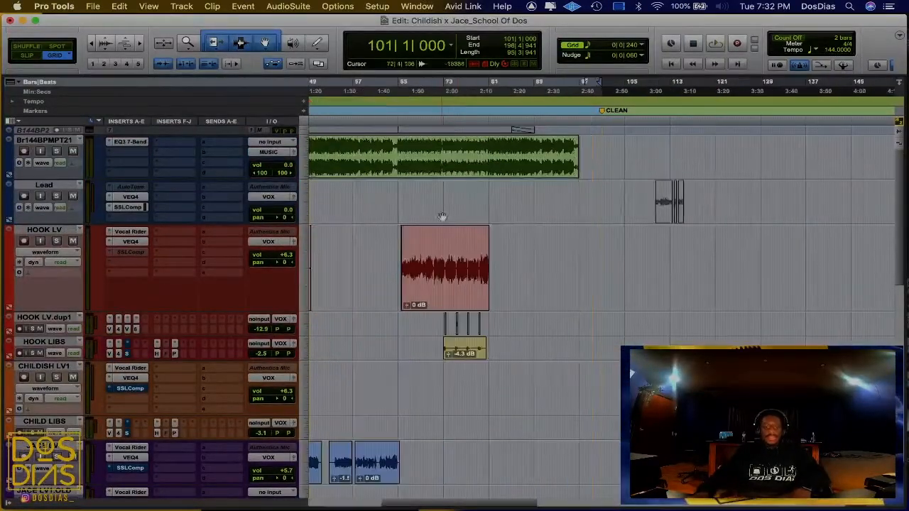
scroll(463, 218, left, 5)
key(t)
scroll(453, 220, left, 10)
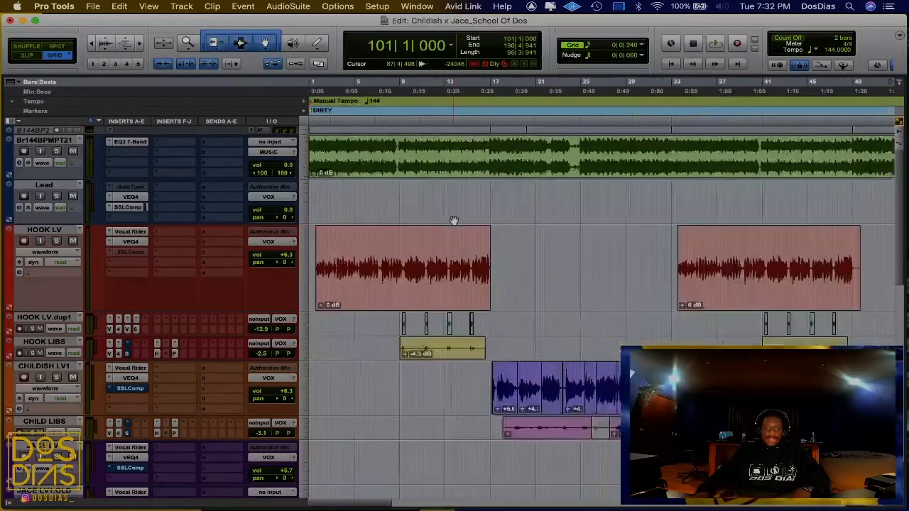
key(t)
scroll(492, 211, left, 3)
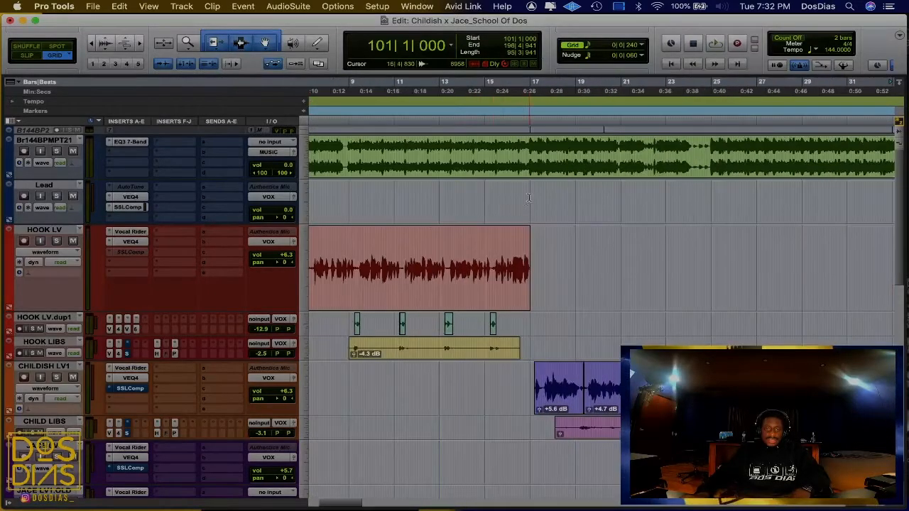
Step: Place the edit cursor at bar 9 on the Lead track and show the first HOOK LV.dup1 clip up close
click(529, 198)
scroll(461, 227, left, 1)
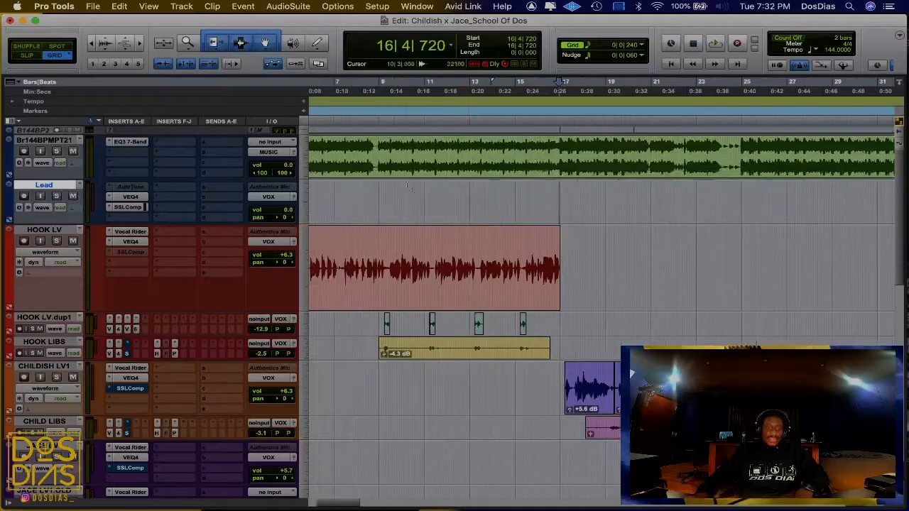
click(376, 188)
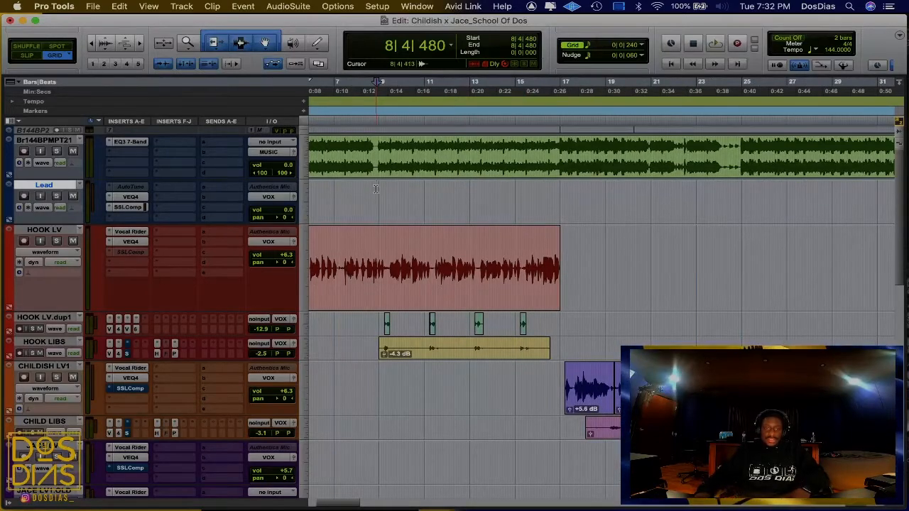
click(377, 190)
click(377, 191)
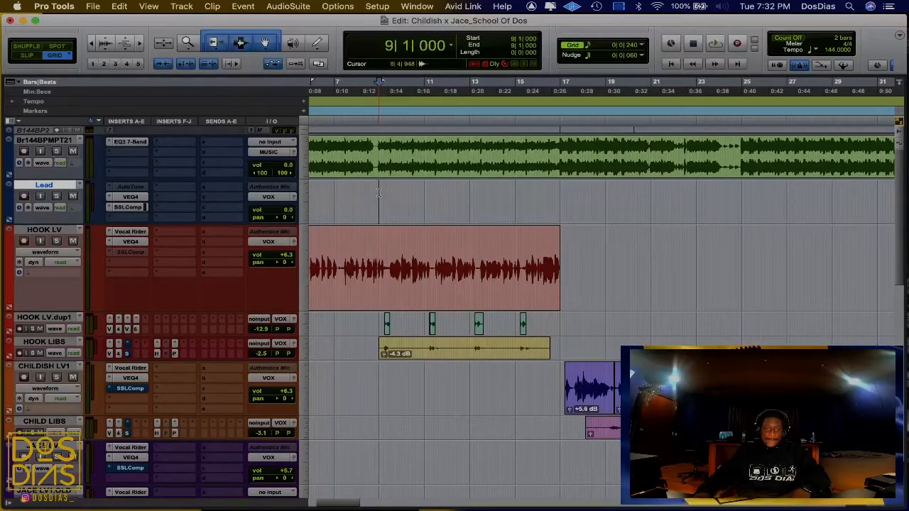
key(super+bracketright)
key(super+bracketright)
key(super+bracketright)
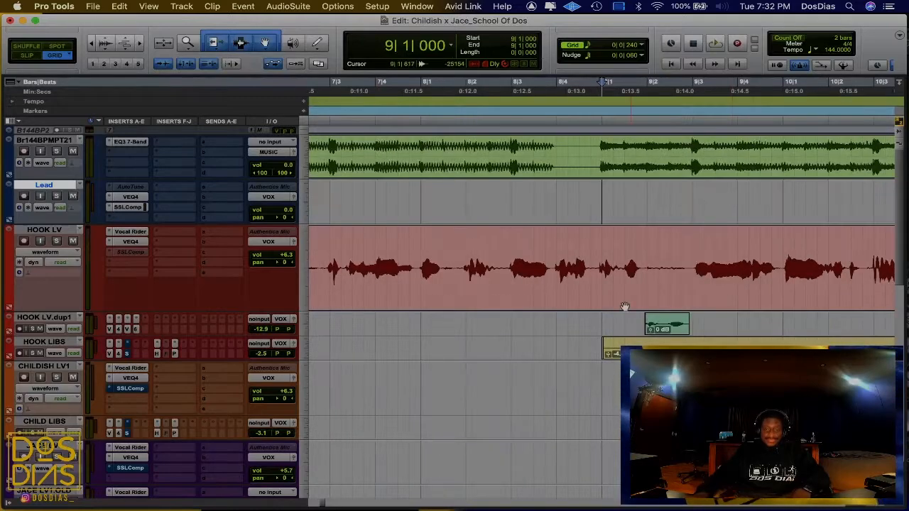
scroll(622, 313, right, 5)
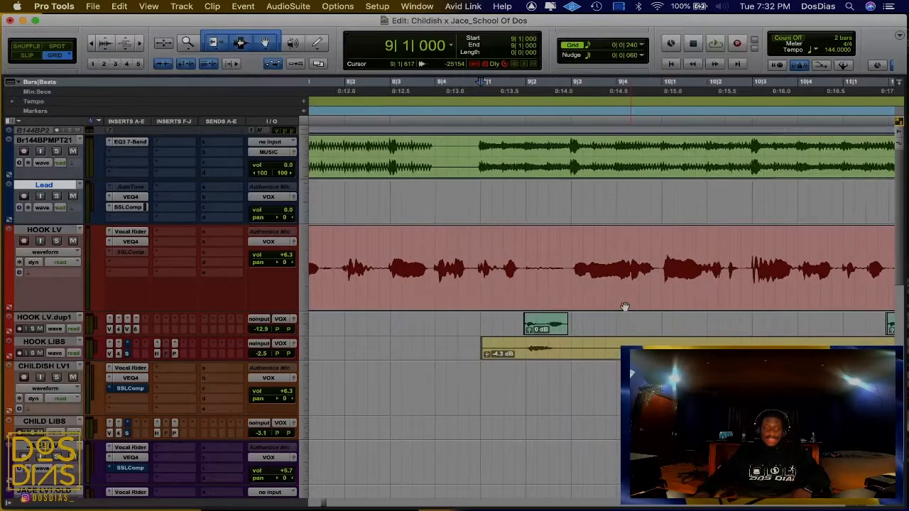
Step: Mute the HOOK LV track and play the hook from just before bar 8
click(74, 241)
scroll(422, 300, left, 5)
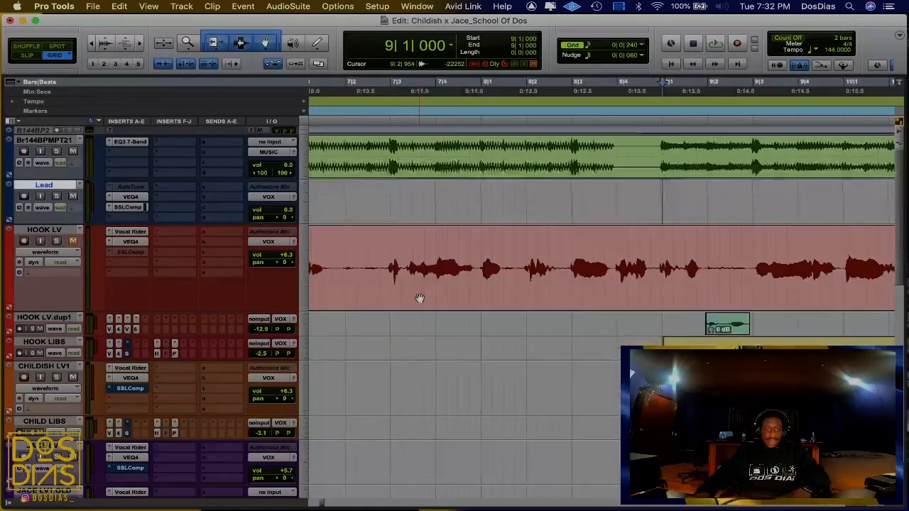
click(472, 243)
key(space)
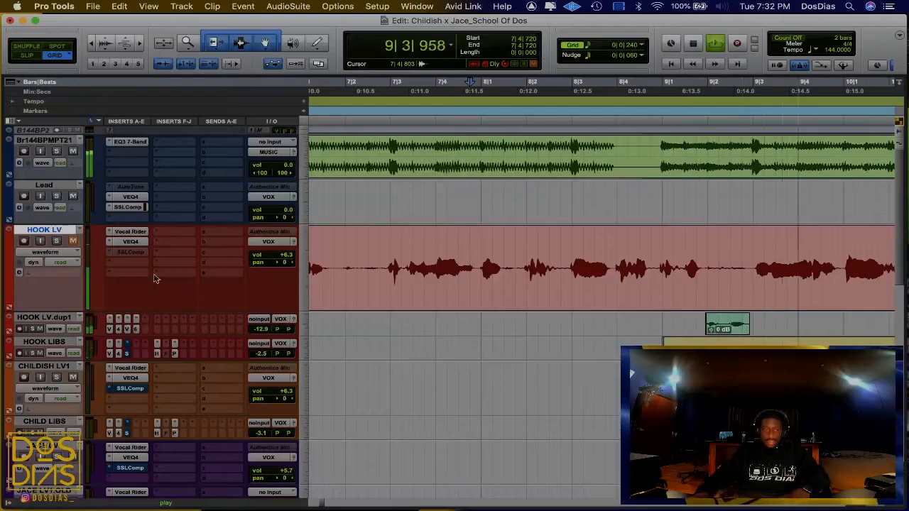
key(r)
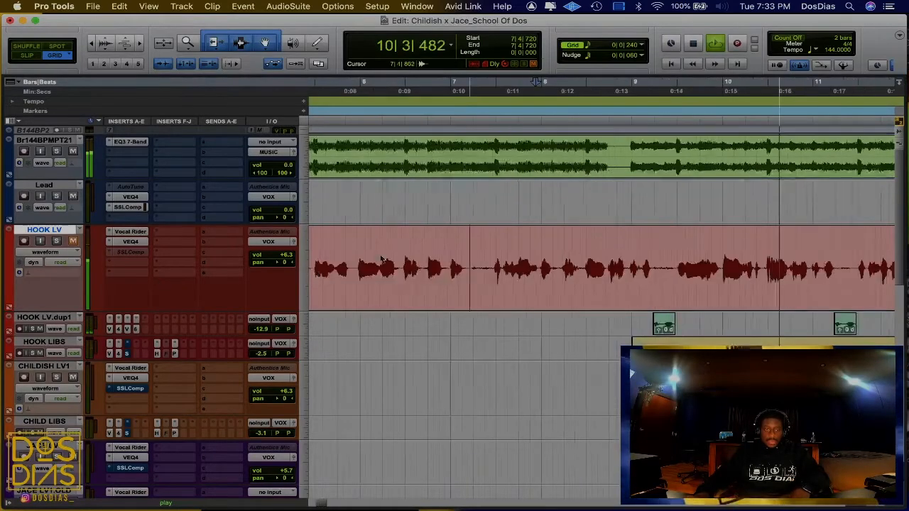
key(r)
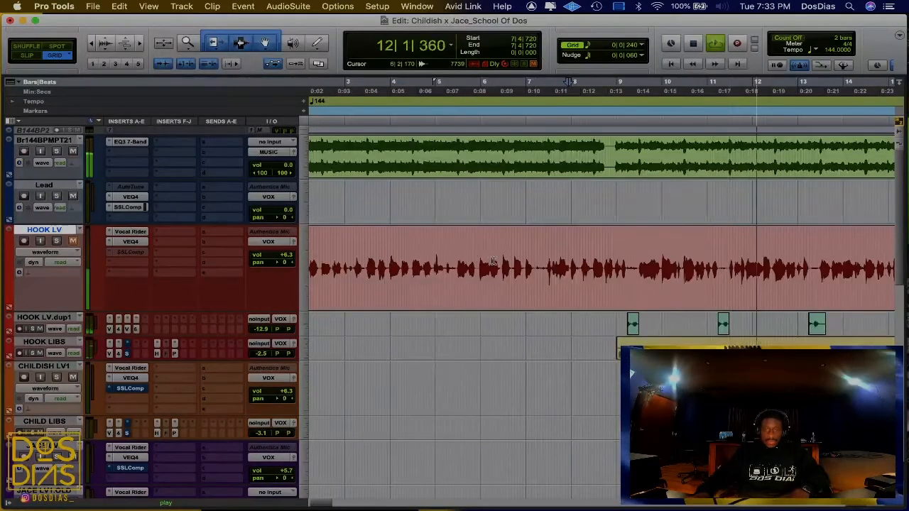
scroll(643, 288, right, 1)
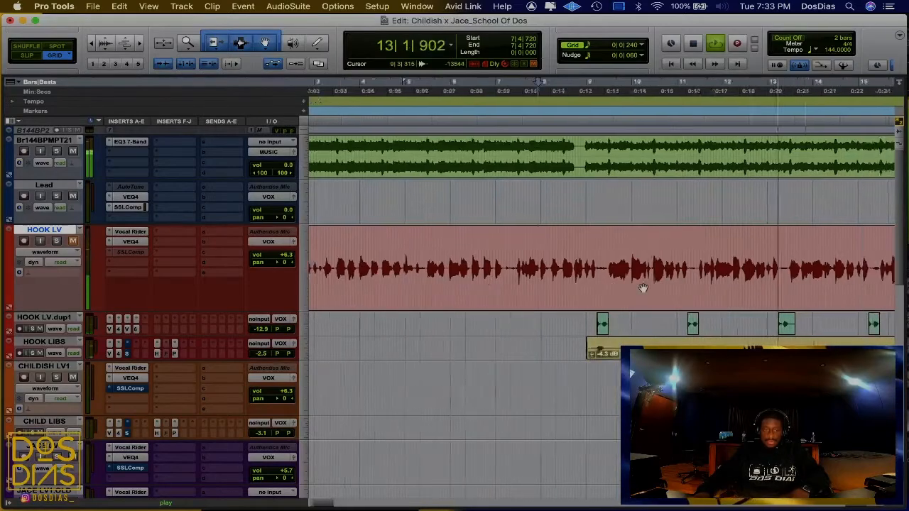
scroll(642, 288, right, 3)
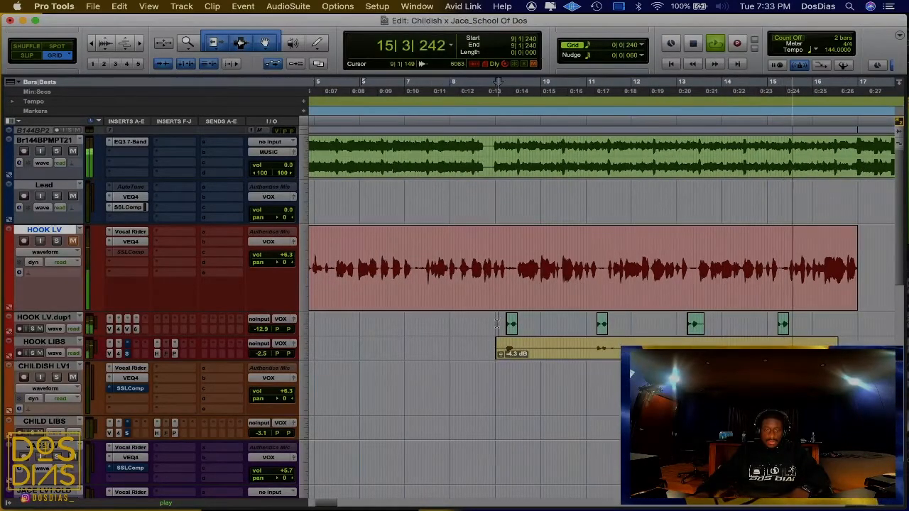
Step: Place the cursor at bar 9 on the HOOK LV.dup1 track and play its clips soloed
click(496, 325)
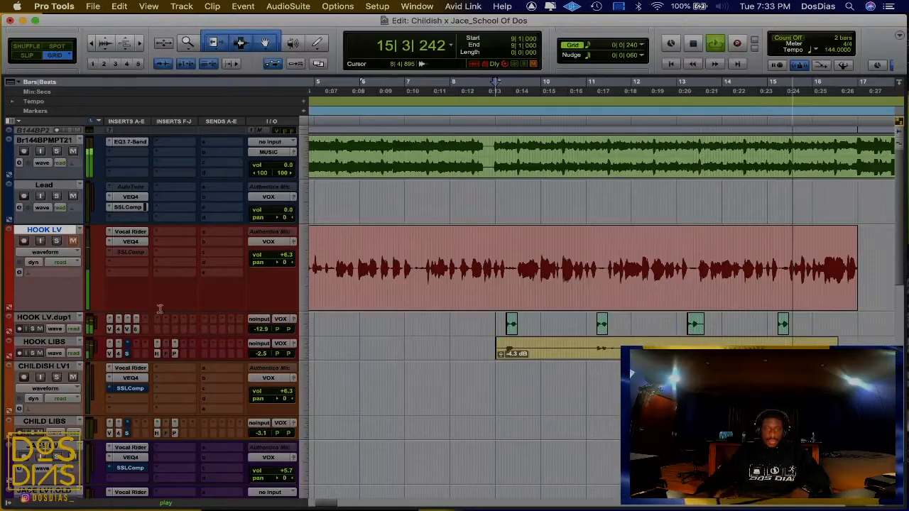
click(43, 319)
key(space)
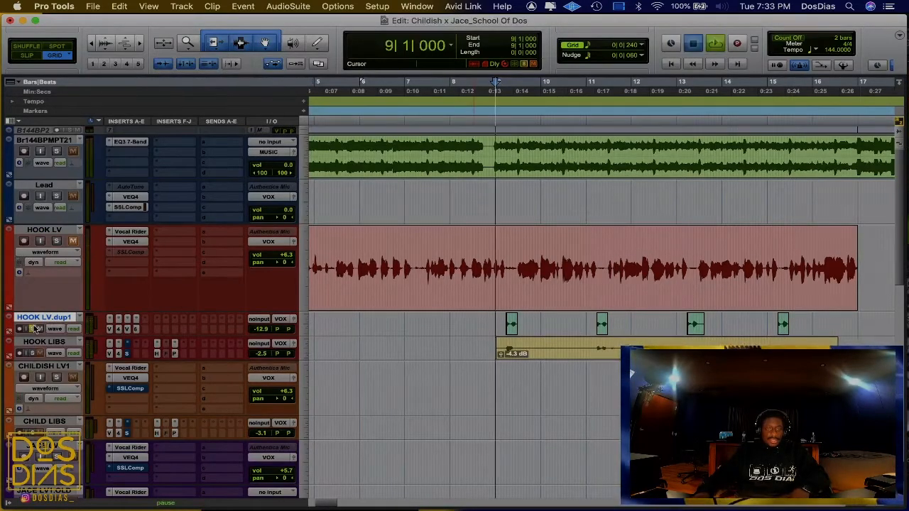
key(space)
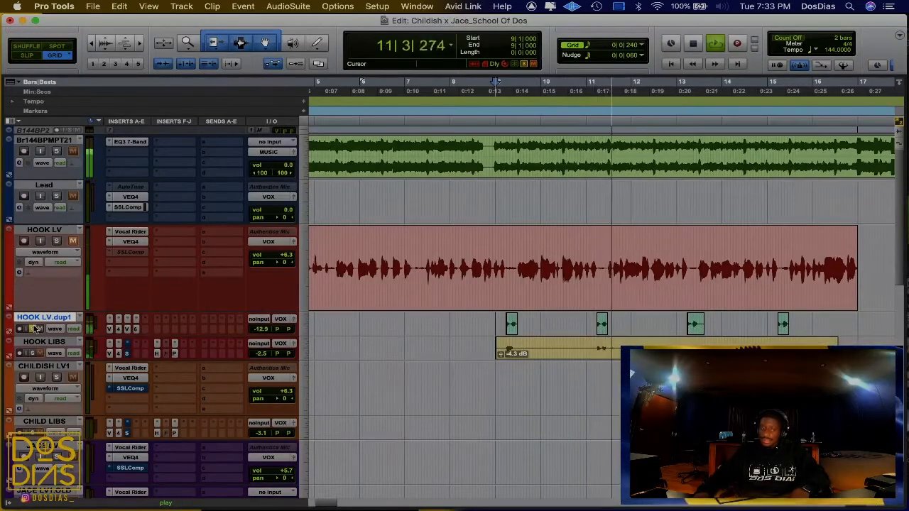
key(space)
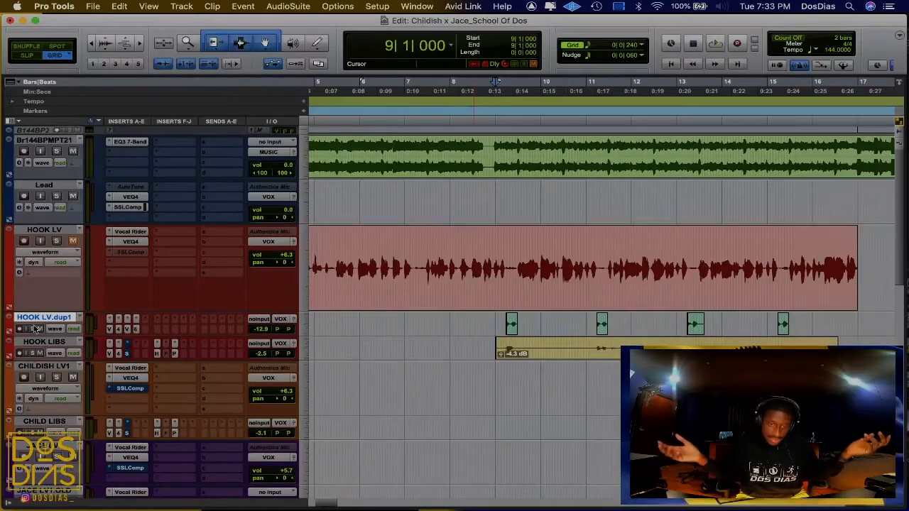
Step: Play the hook from bar 9 on the HOOK LV track, then stop and unmute that track
key(super+bracketright)
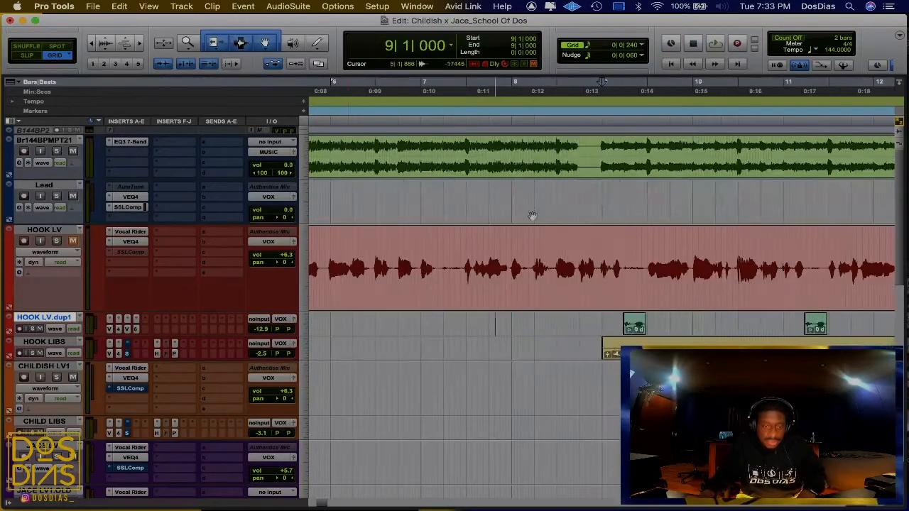
click(600, 228)
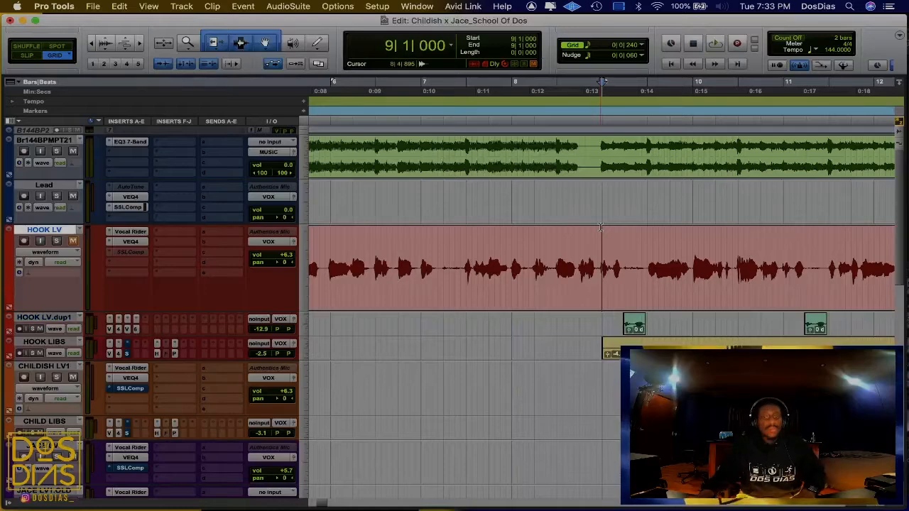
key(space)
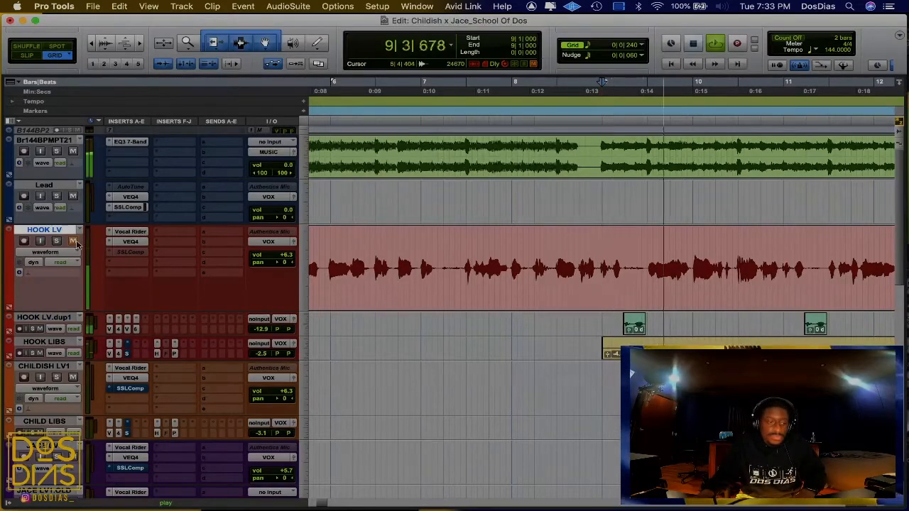
key(space)
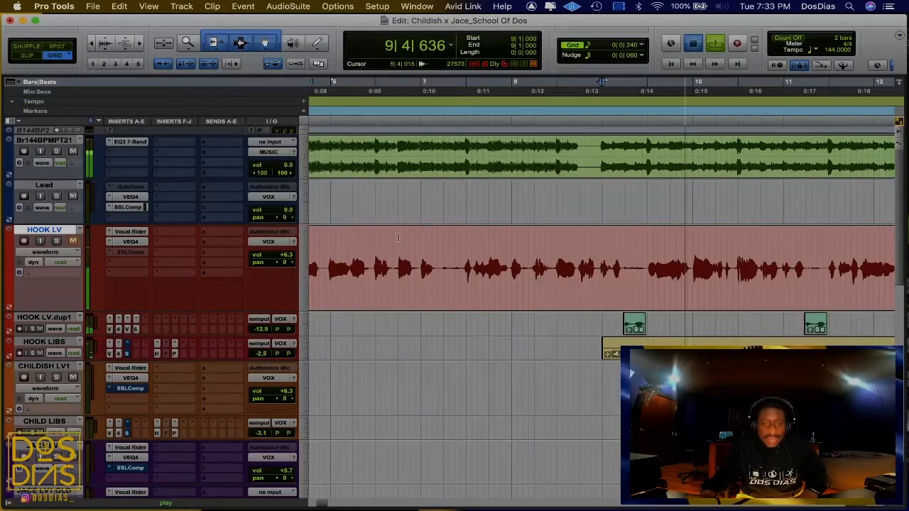
Step: Look over the second hook and the JACE and PRINT tracks, and play the song from bar 9
key(super+bracketleft)
key(super+bracketleft)
scroll(713, 314, right, 5)
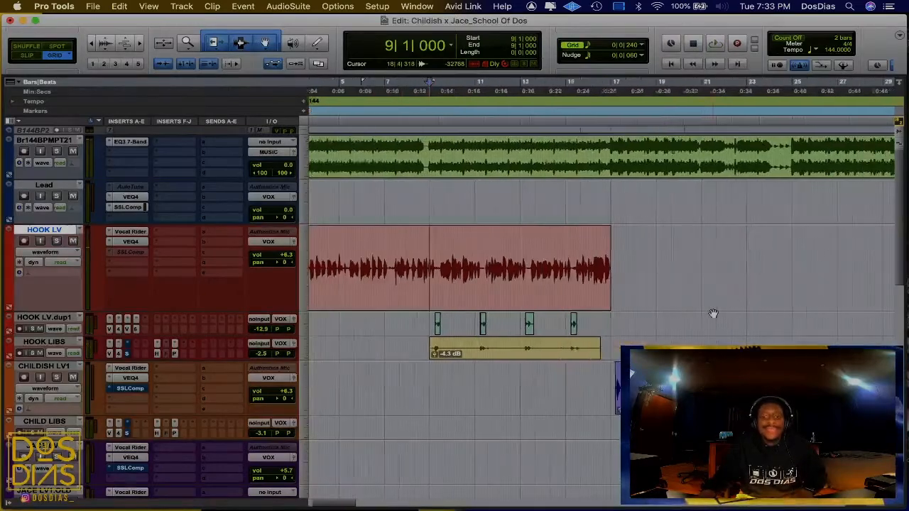
scroll(713, 314, right, 10)
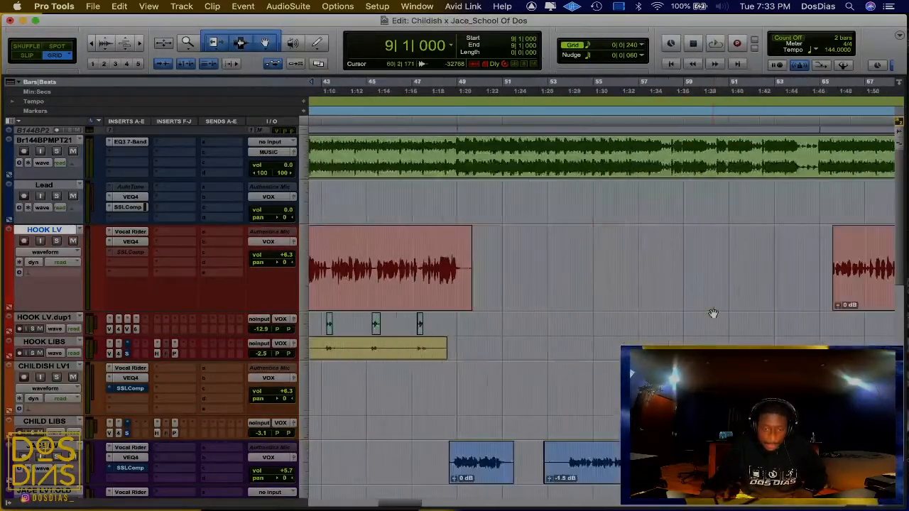
scroll(713, 314, down, 3)
scroll(713, 314, down, 6)
scroll(715, 297, up, 3)
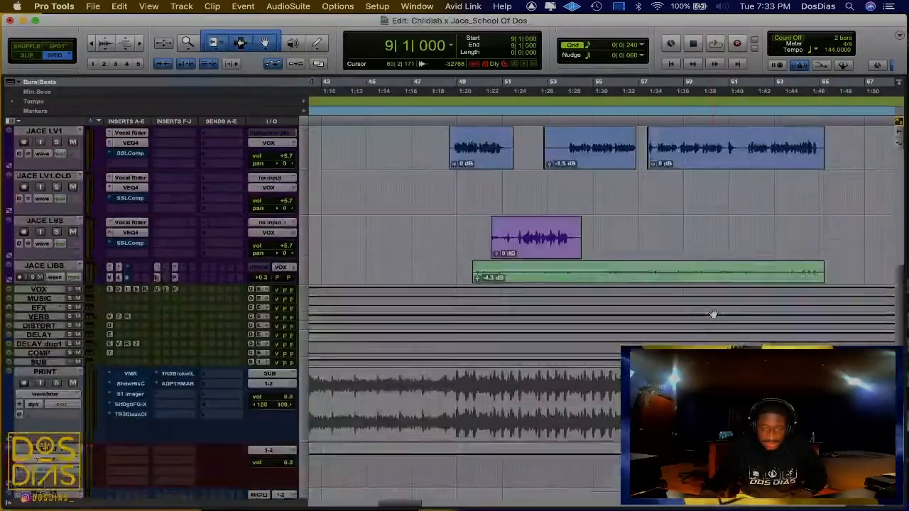
key(space)
scroll(587, 247, up, 4)
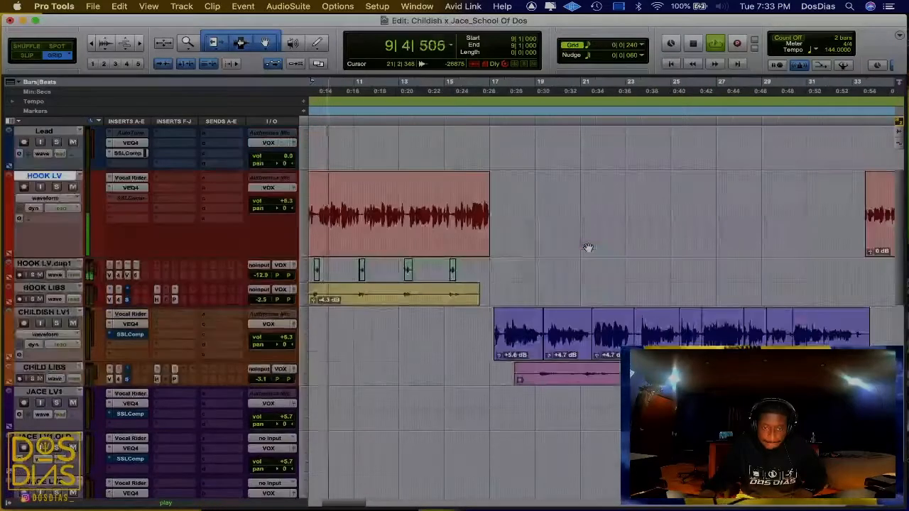
Step: Look over the mixer in the Mix window and open the ValhallaVintageVerb insert on the VERB bus
key(super+equal)
scroll(745, 132, right, 2)
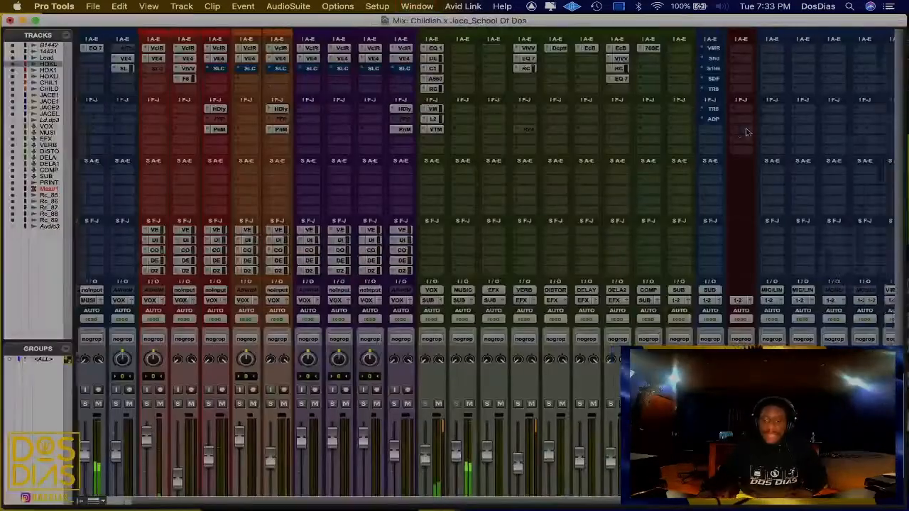
scroll(746, 133, down, 3)
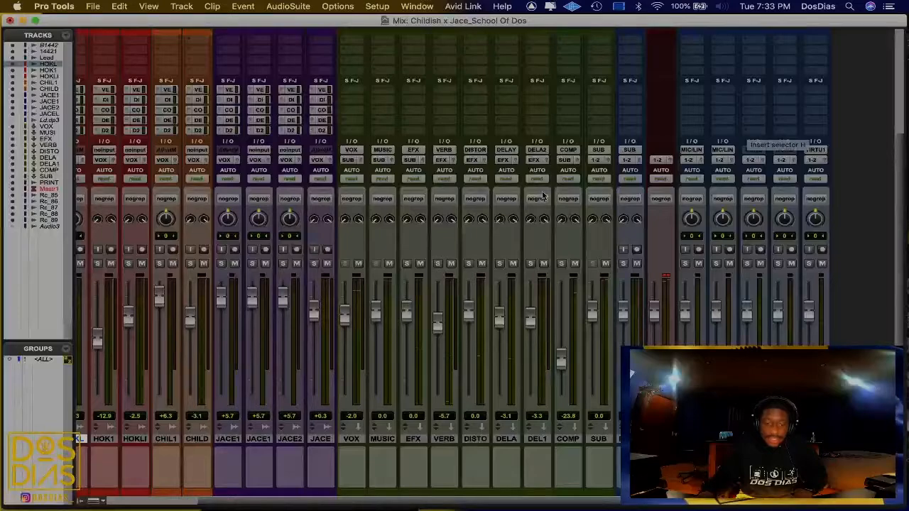
scroll(543, 195, up, 3)
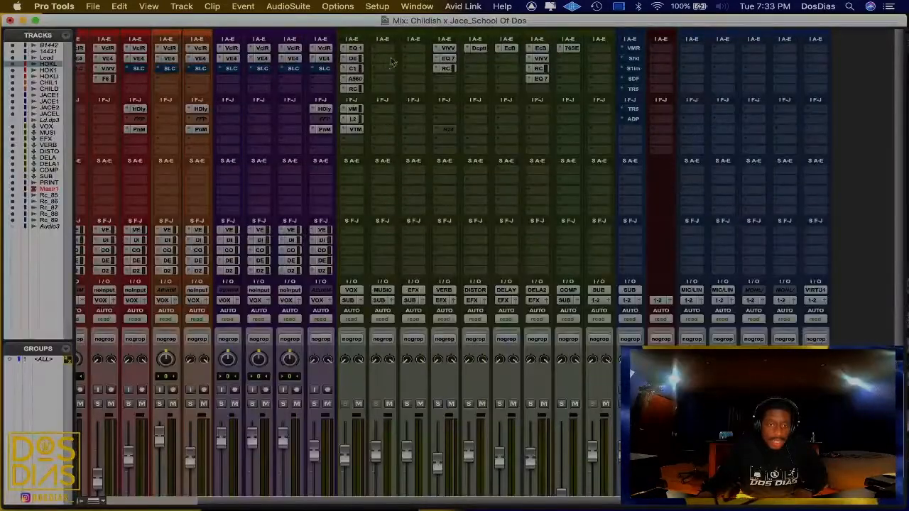
click(448, 48)
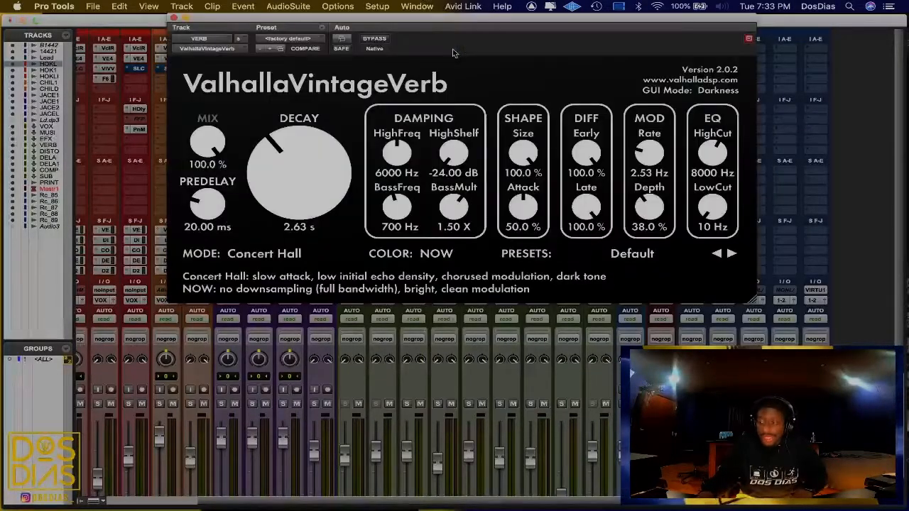
Step: Close the ValhallaVintageVerb window and mute the MUSIC and VOX buses during playback to hear only the effects
click(174, 17)
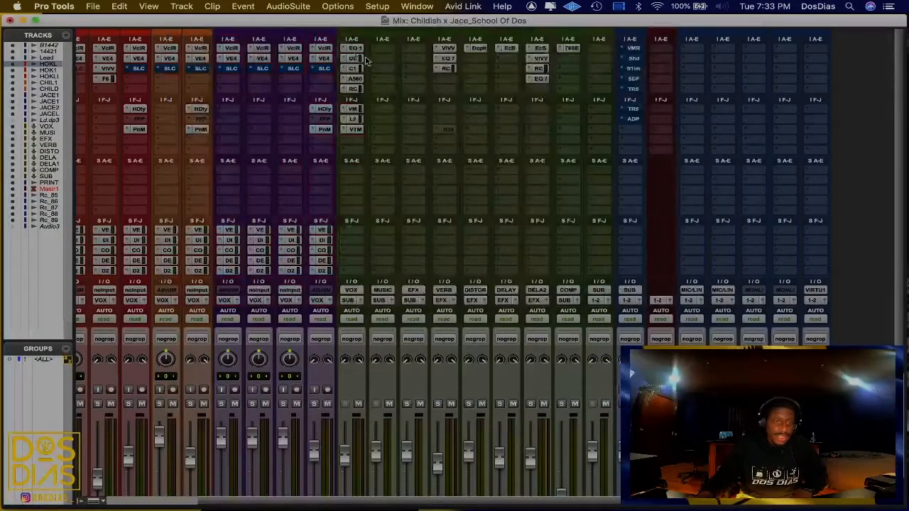
scroll(396, 212, down, 5)
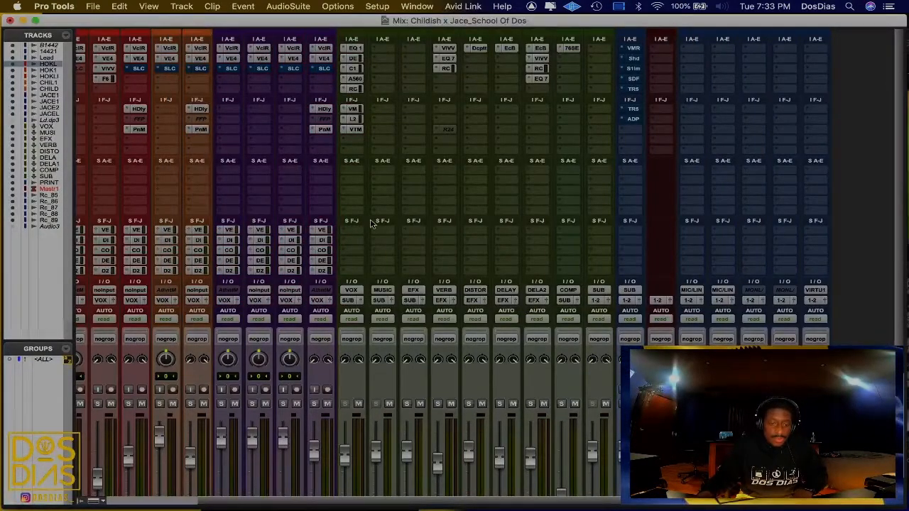
scroll(396, 212, left, 3)
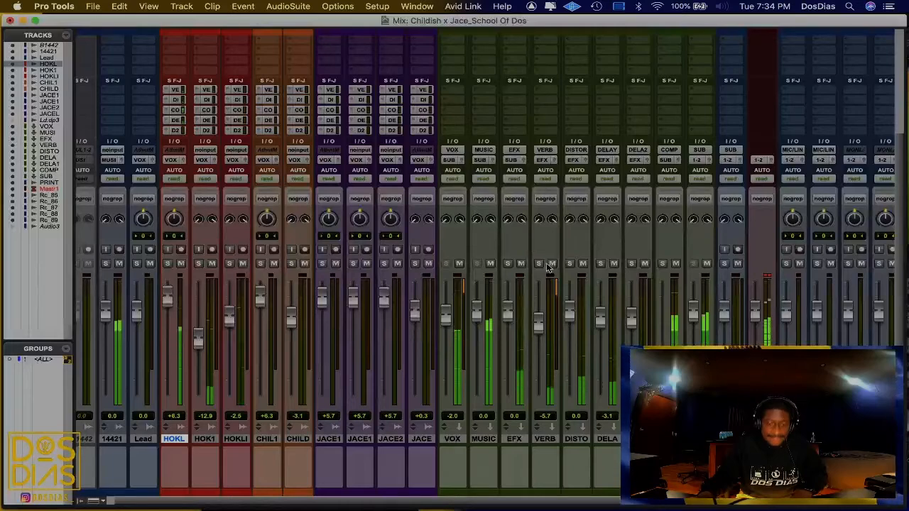
click(491, 264)
click(460, 263)
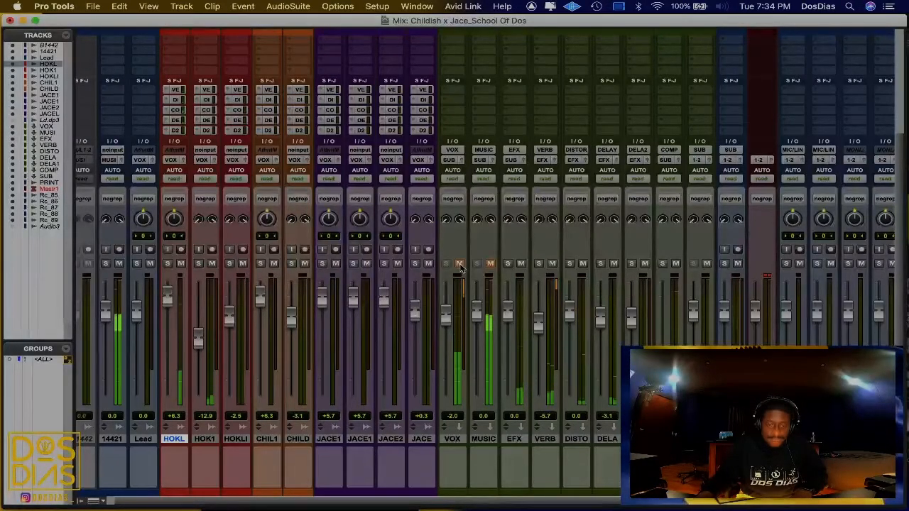
Step: Mute the COMP bus during playback and unmute it again to compare the sound with and without it
scroll(639, 234, right, 2)
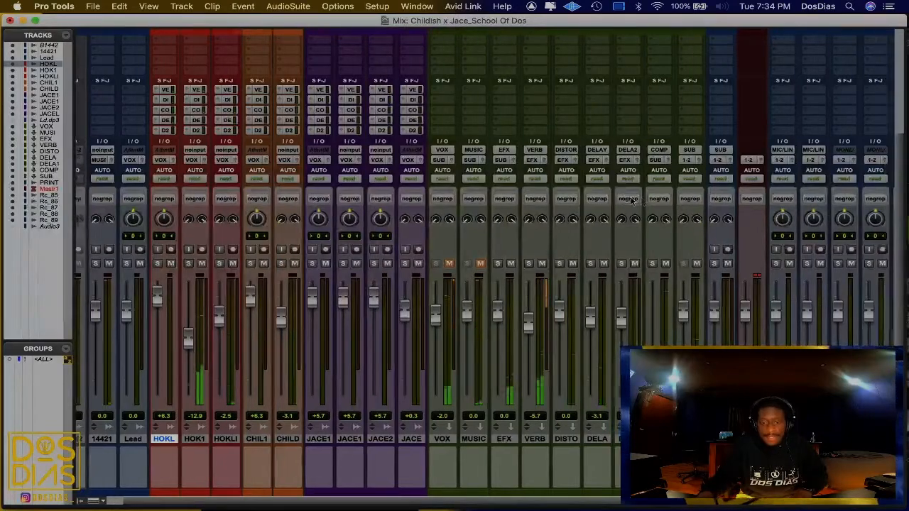
click(656, 263)
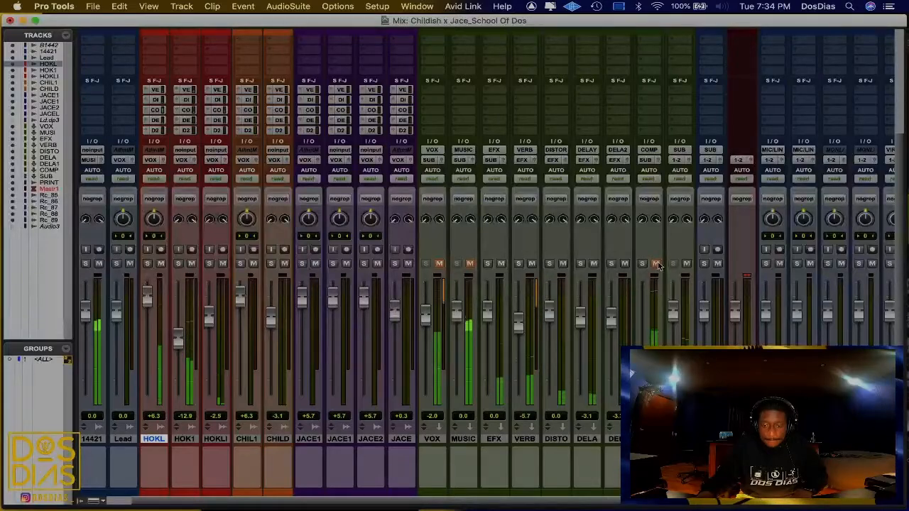
click(655, 263)
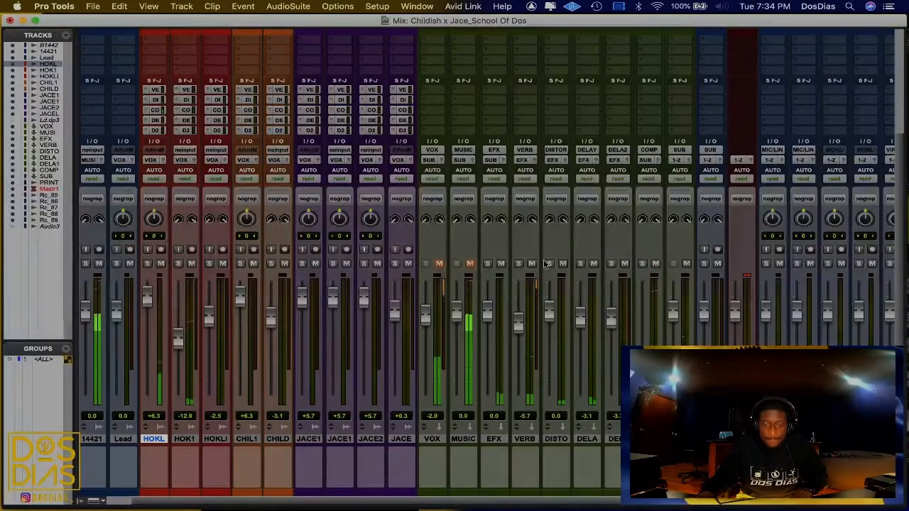
Step: Look over the effects buses in the mixer, and view and close the Decapitator insert on the DISTORT bus
scroll(456, 242, up, 5)
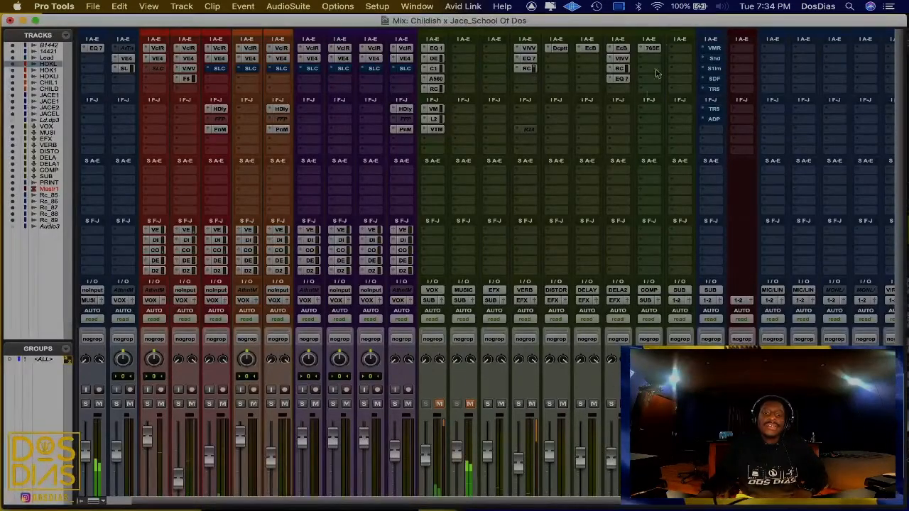
scroll(631, 111, right, 1)
scroll(630, 111, right, 1)
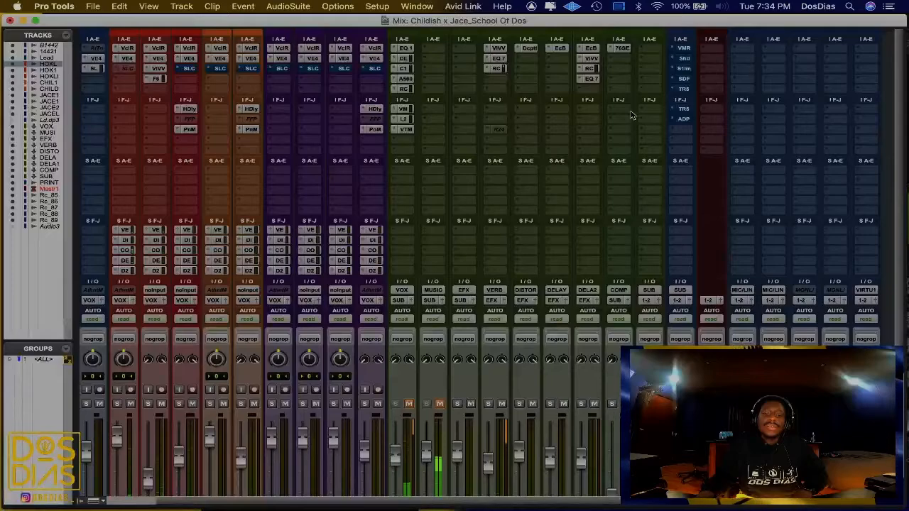
scroll(630, 110, down, 2)
scroll(630, 111, down, 3)
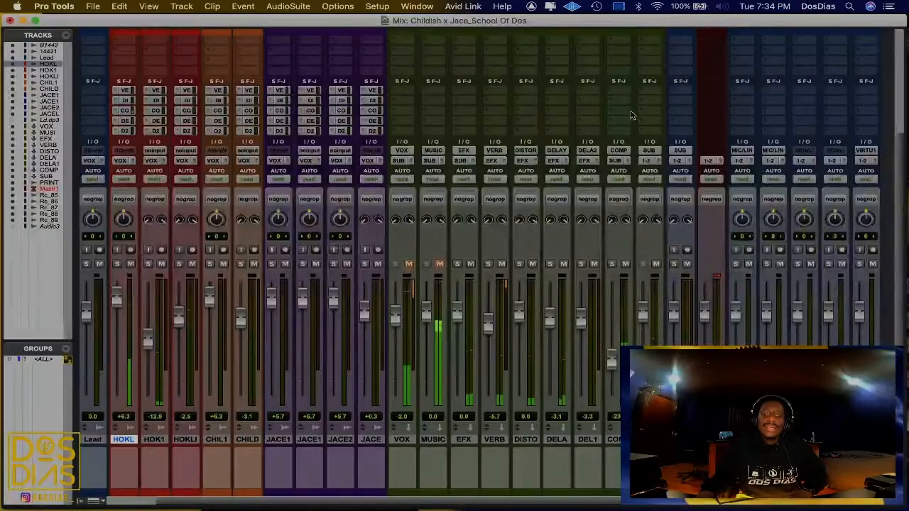
scroll(631, 110, up, 5)
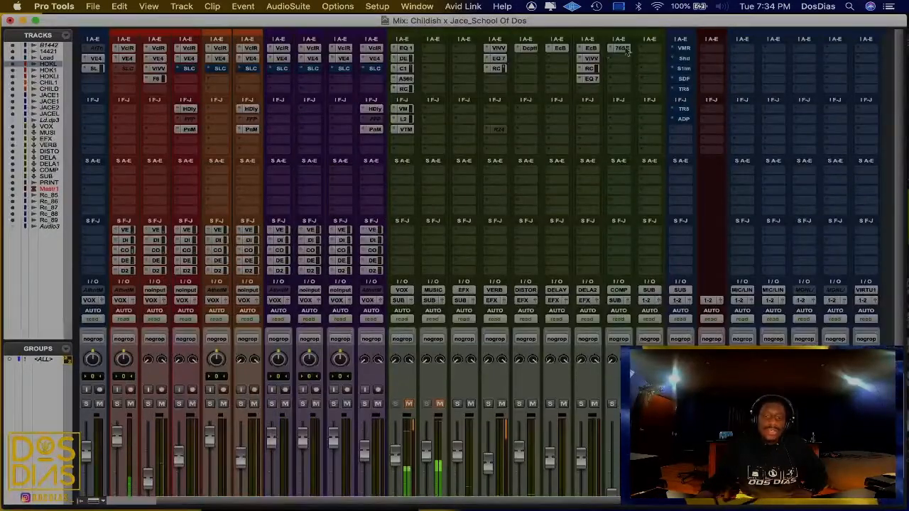
click(531, 48)
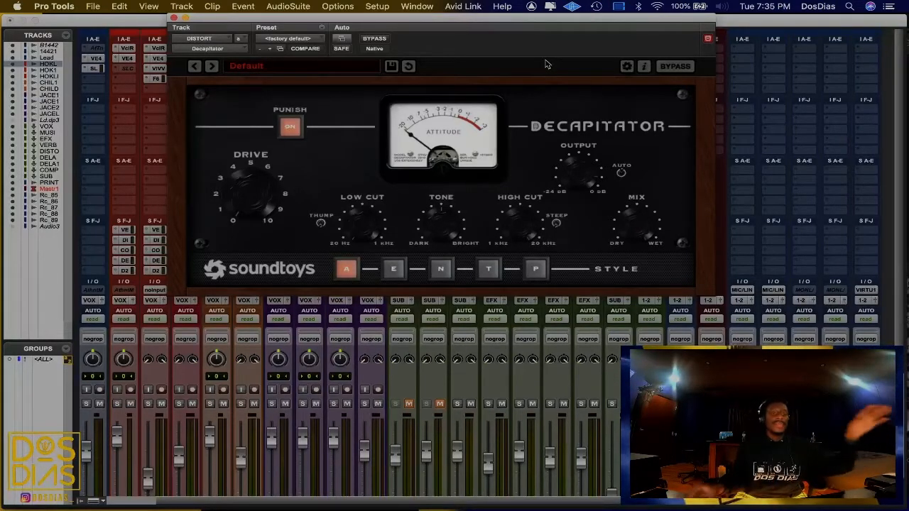
click(174, 18)
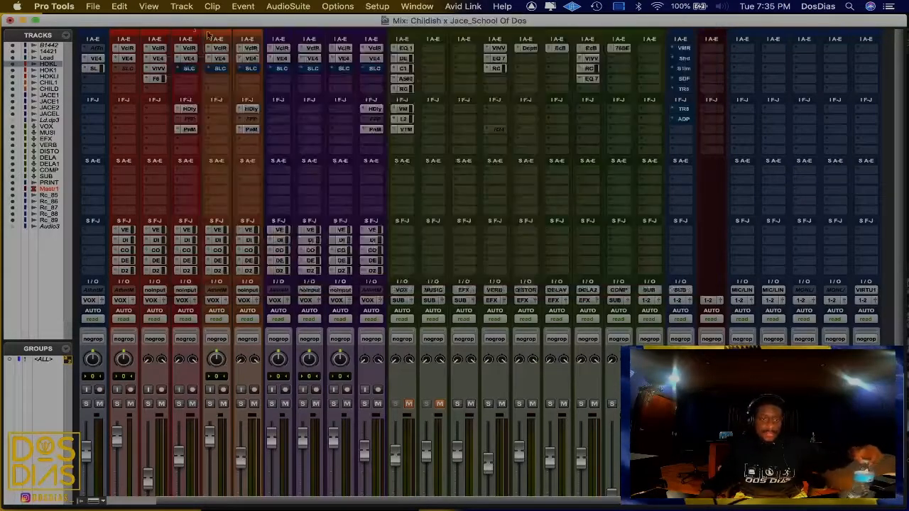
Step: View and close the EchoBoy insert on the DELAY bus and the UA 1176SE insert on the COMP bus
click(559, 48)
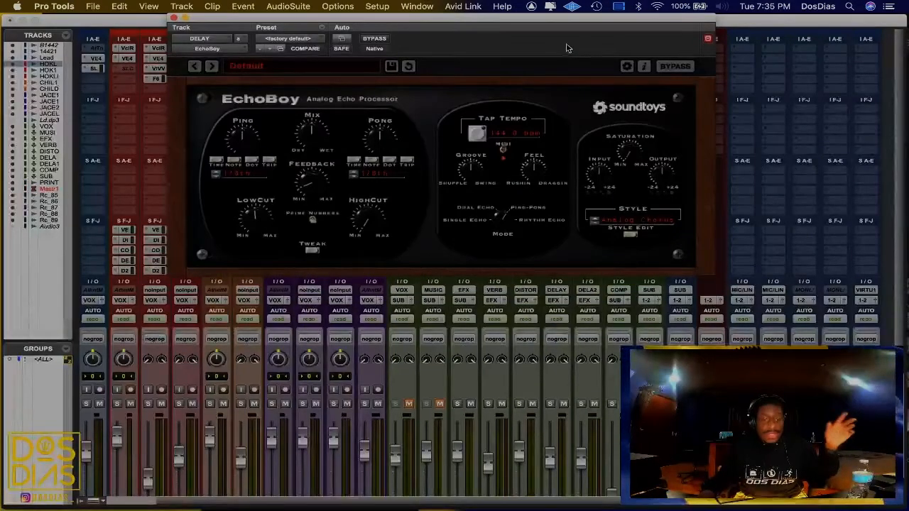
click(174, 18)
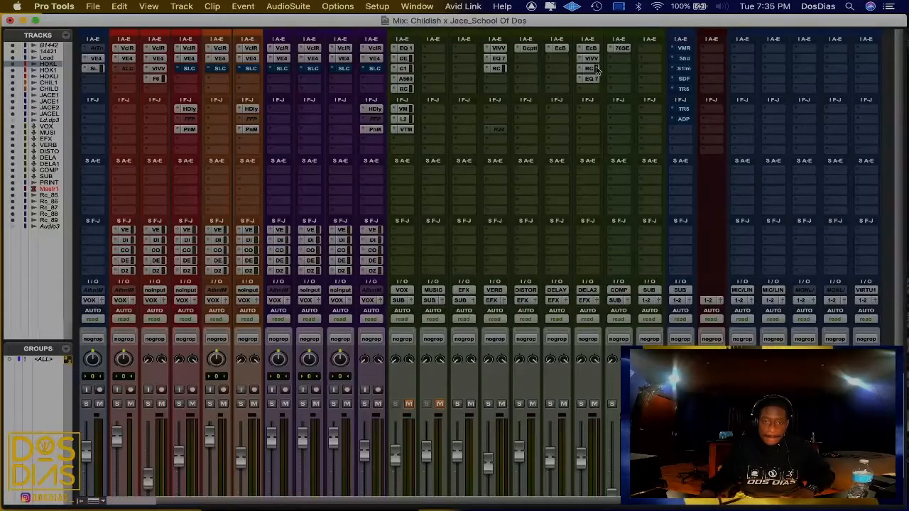
click(620, 48)
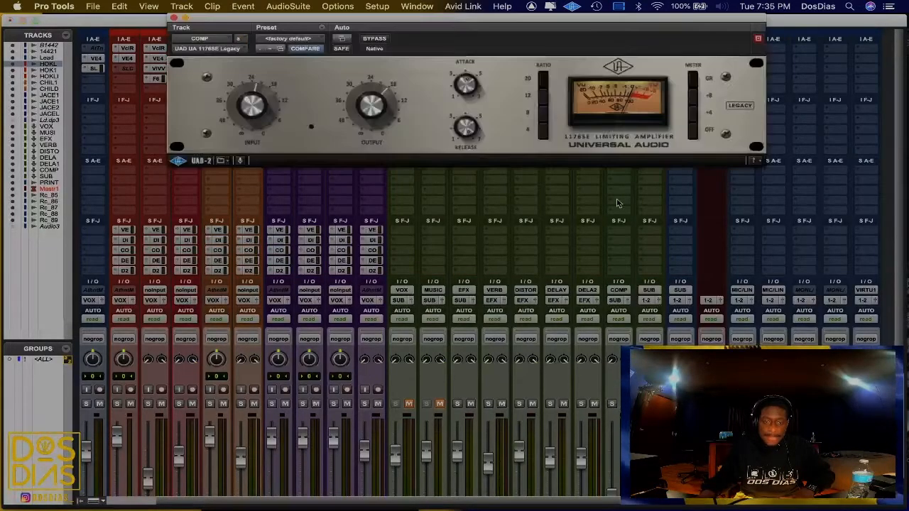
scroll(618, 202, down, 5)
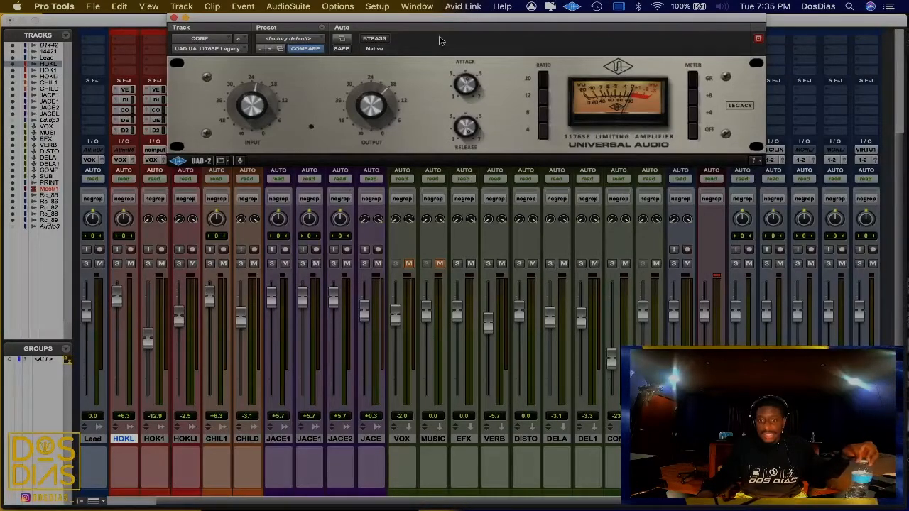
click(173, 17)
scroll(582, 178, up, 5)
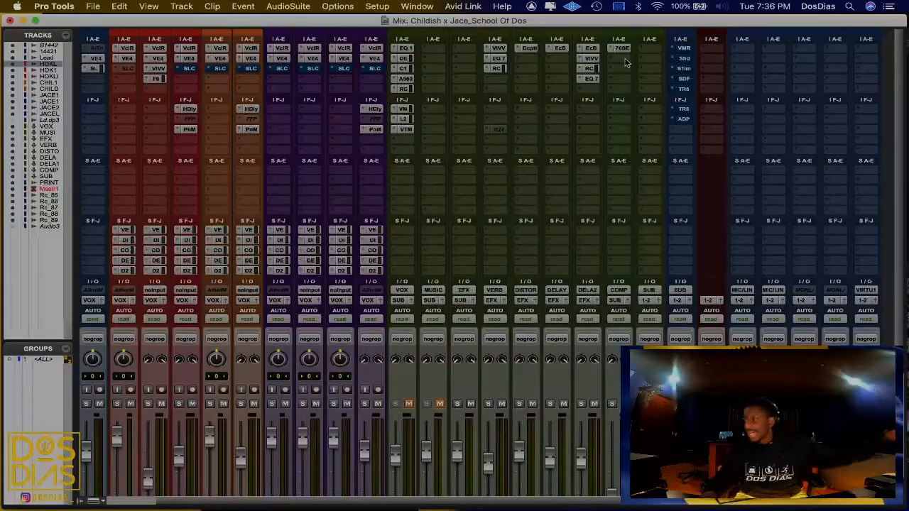
Step: Stop playback in the Edit window and select the whole beat clip on the Br144BPMPT21 track
key(super+equal)
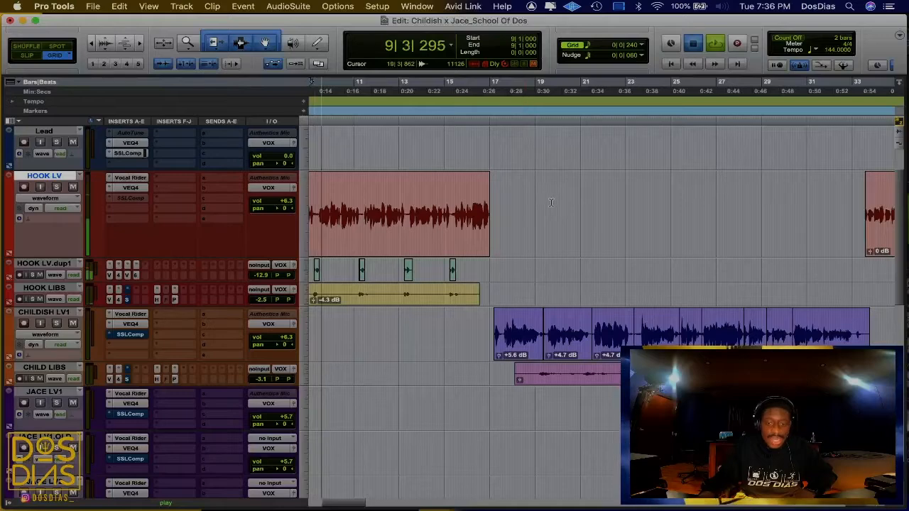
scroll(543, 197, up, 3)
key(space)
click(526, 178)
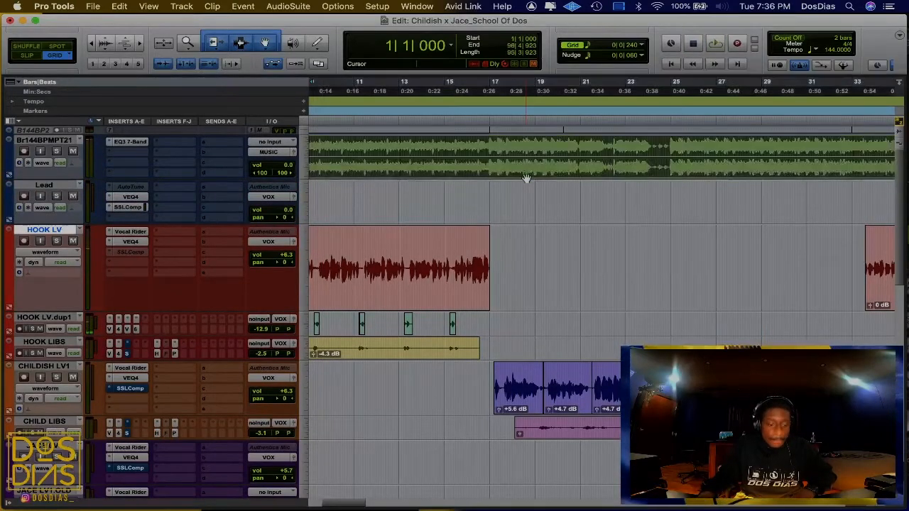
key(super+bracketleft)
key(super+bracketleft)
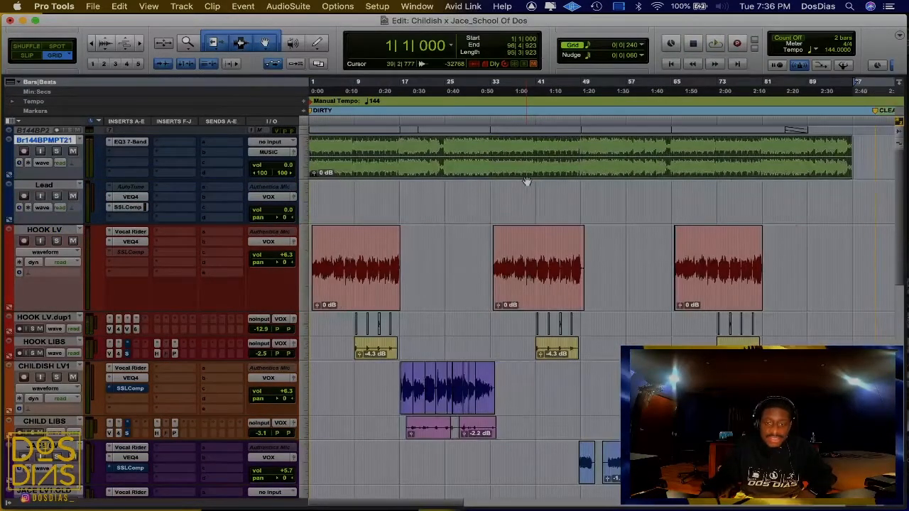
key(super+bracketright)
key(super+bracketright)
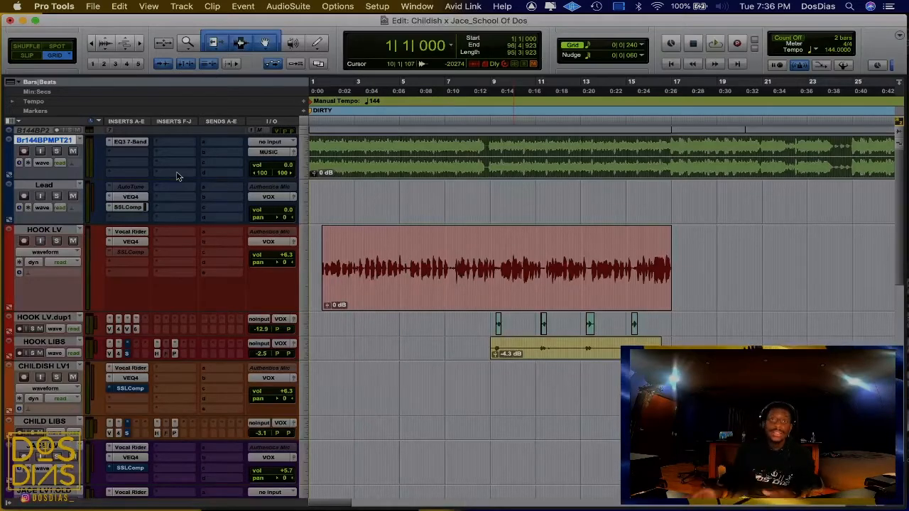
Step: Play the song from bar 1, unmute the VOX and MUSIC buses, and restart playback from bar 1
key(space)
scroll(187, 428, down, 3)
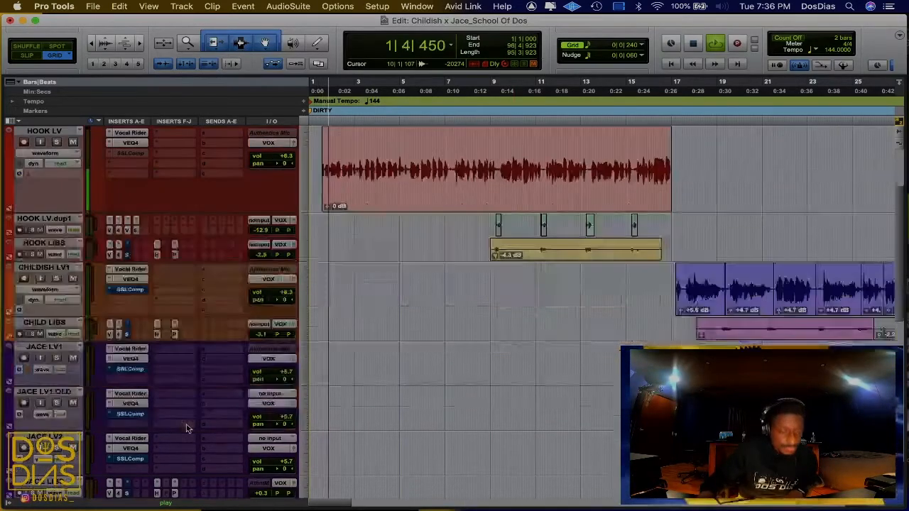
scroll(187, 428, down, 10)
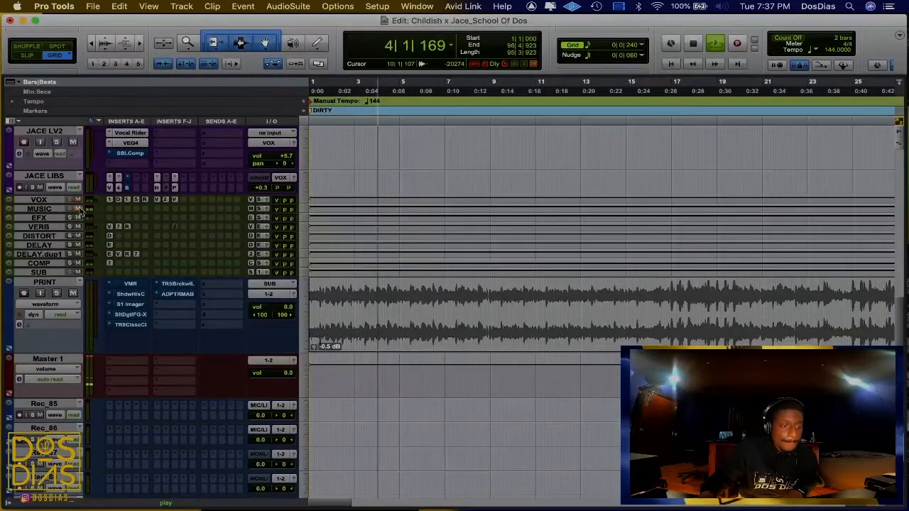
key(space)
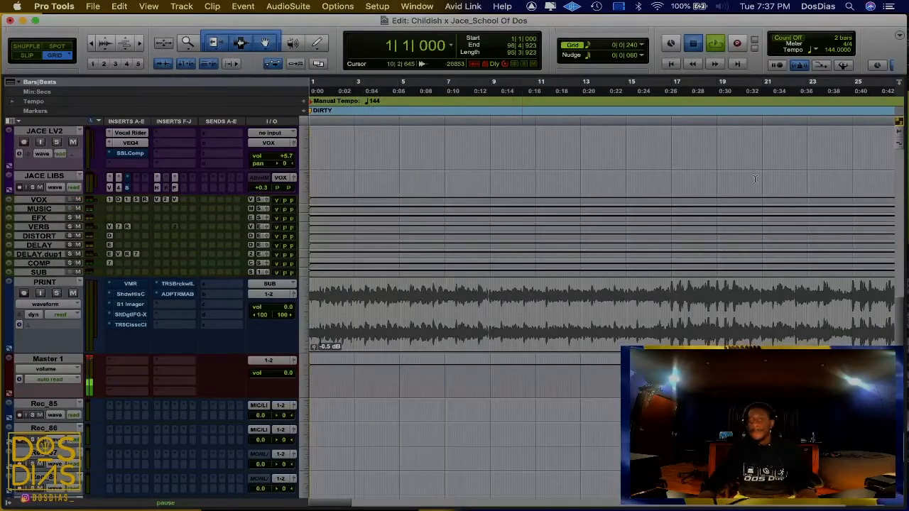
key(space)
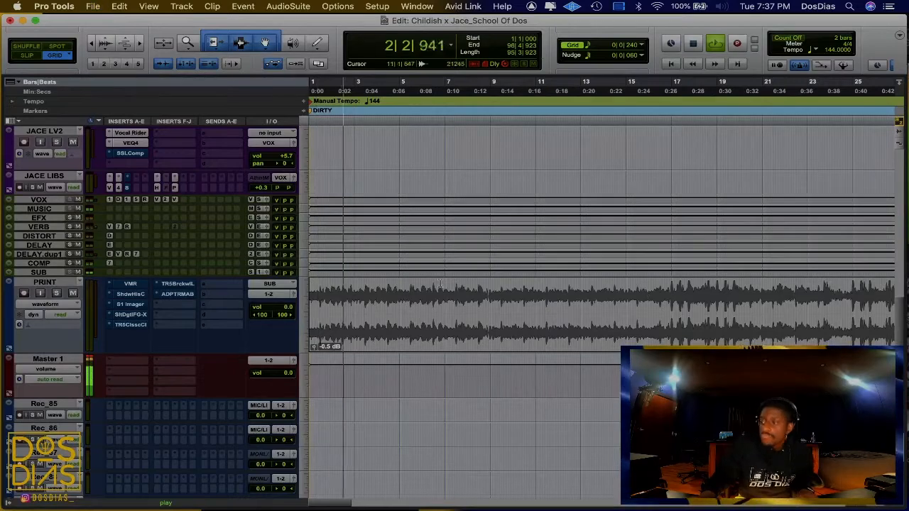